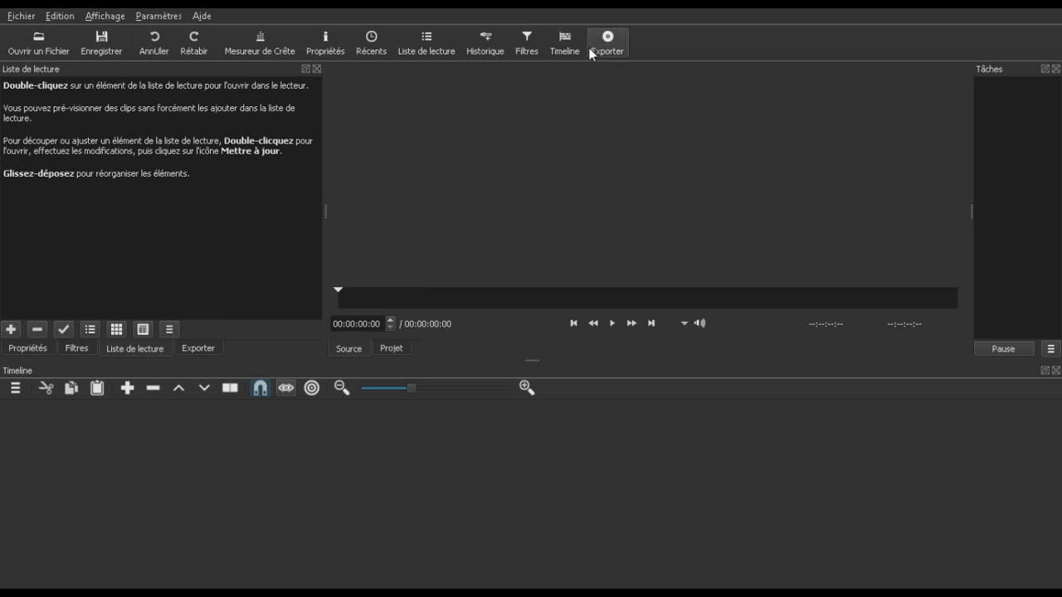
pyautogui.click(198, 348)
pyautogui.click(149, 352)
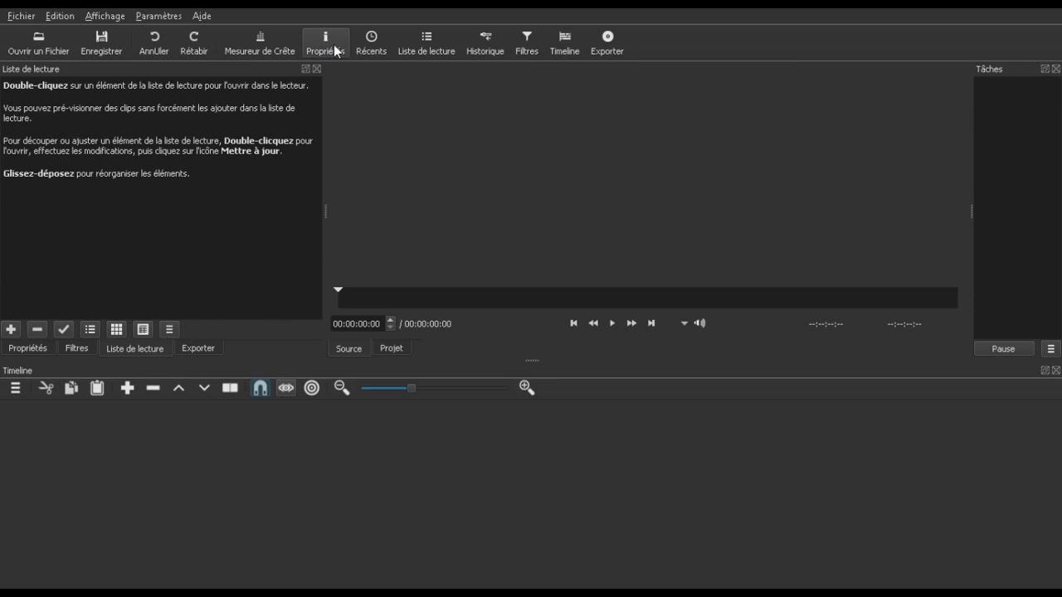
pyautogui.click(28, 352)
pyautogui.click(76, 352)
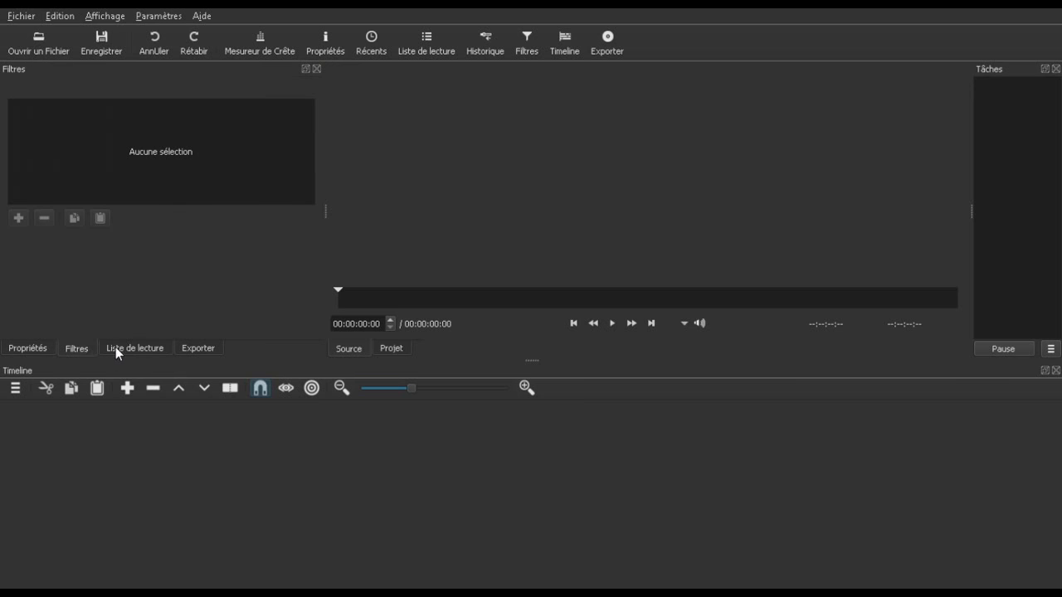
pyautogui.click(112, 349)
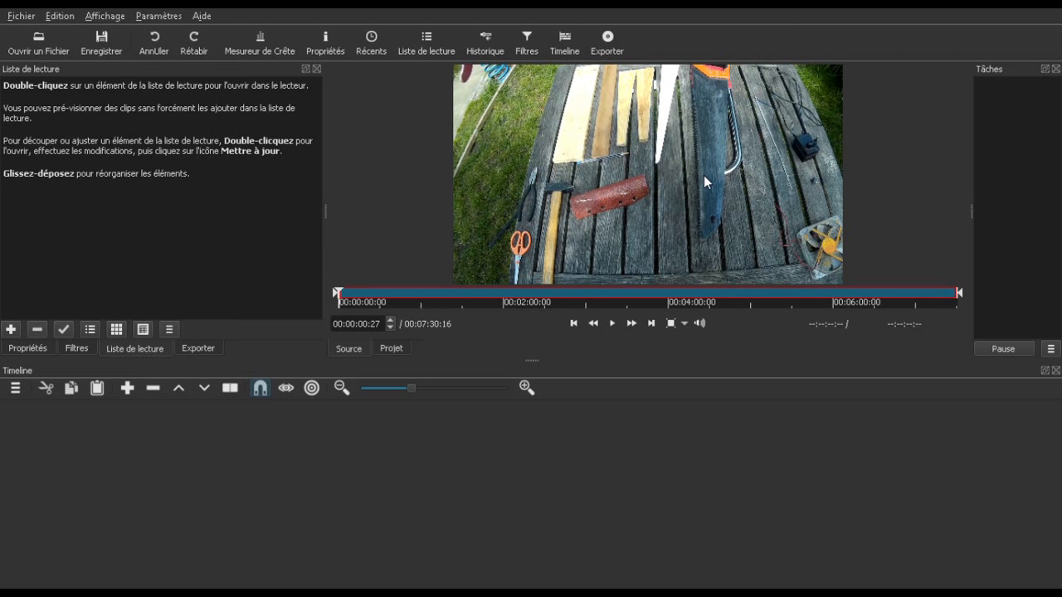
# Add the opened video bricolage support.mp4 to the playlist and place it on the timeline as a video track, enlarging the timeline area.
pyautogui.moveTo(701, 176); pyautogui.dragTo(146, 141)
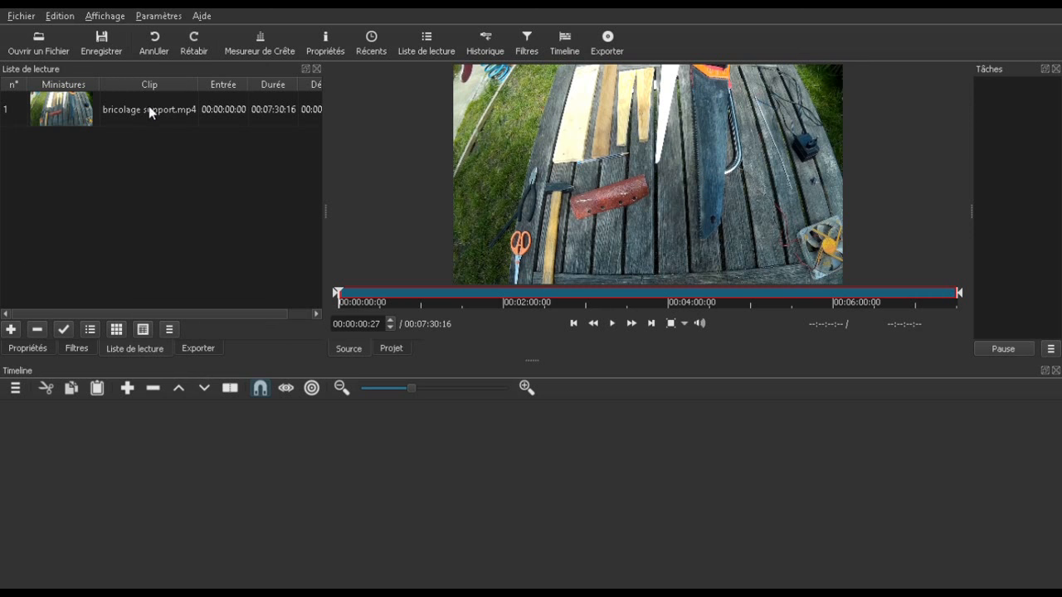
pyautogui.moveTo(139, 110); pyautogui.dragTo(228, 456)
pyautogui.moveTo(535, 368); pyautogui.dragTo(538, 347)
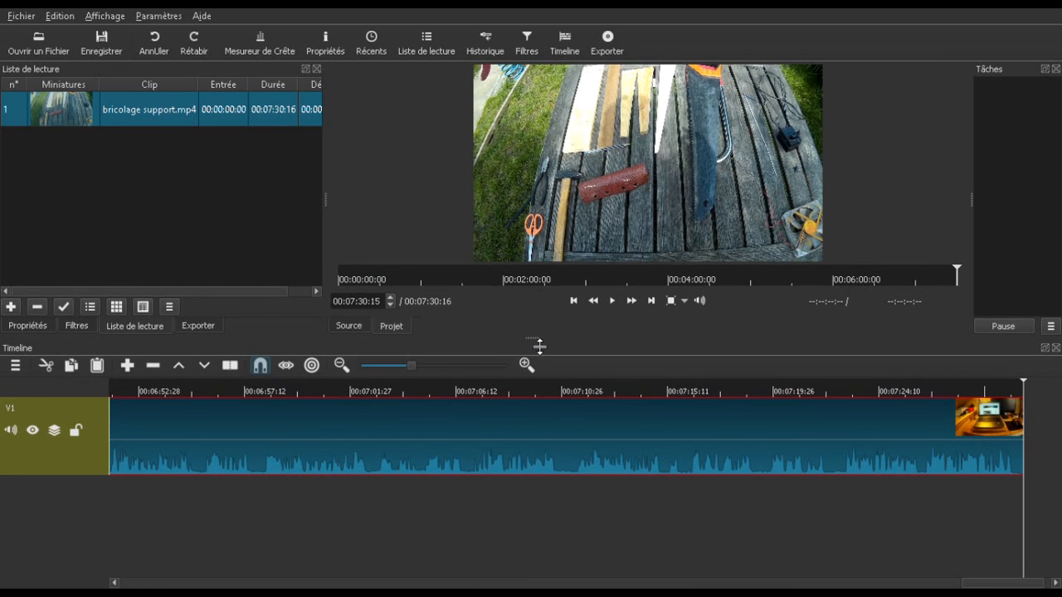
# Split the video clip on the timeline at about 00:01:49:24 and 00:05:22:03.
pyautogui.moveTo(418, 369); pyautogui.dragTo(455, 365)
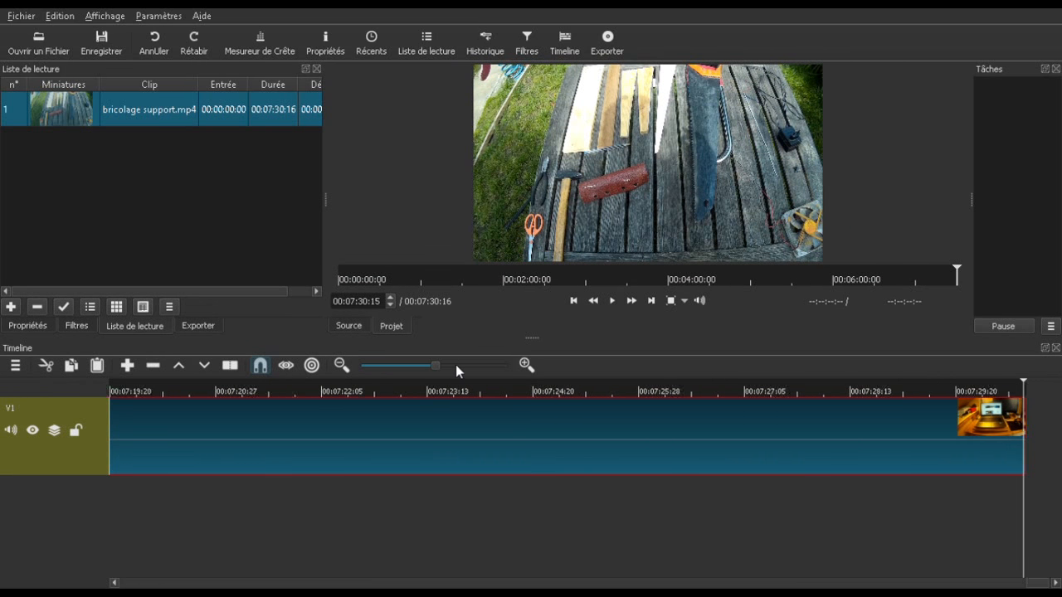
pyautogui.scroll(2, 466, 366)
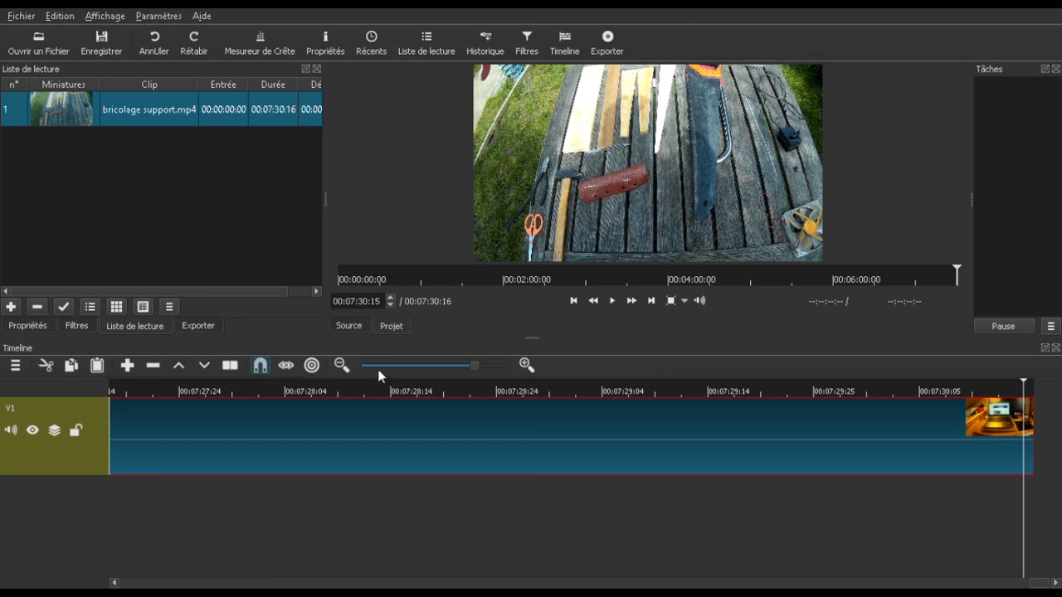
pyautogui.click(385, 365)
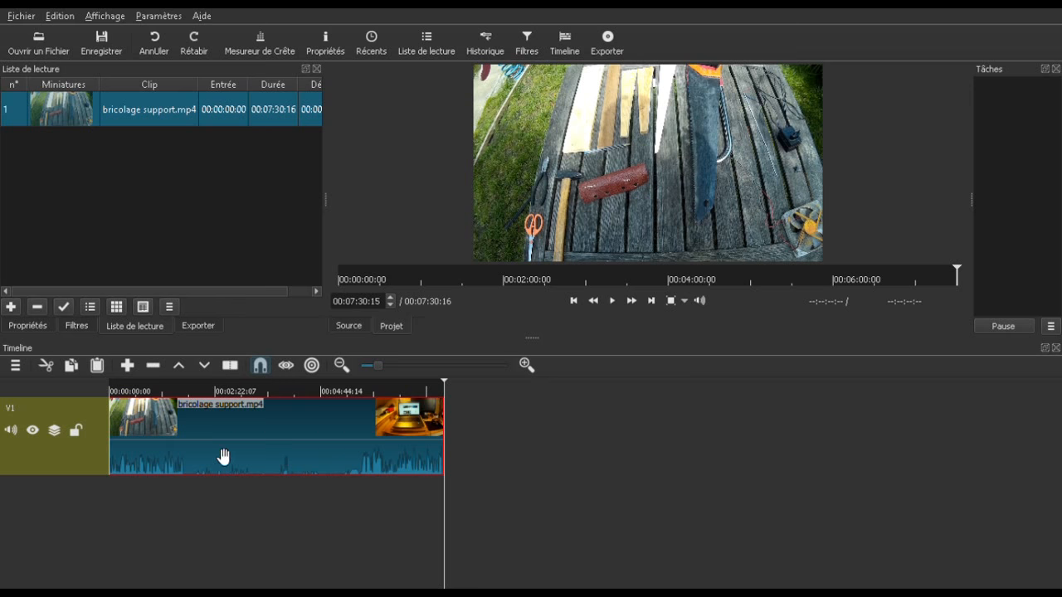
pyautogui.click(191, 395)
pyautogui.press('s')
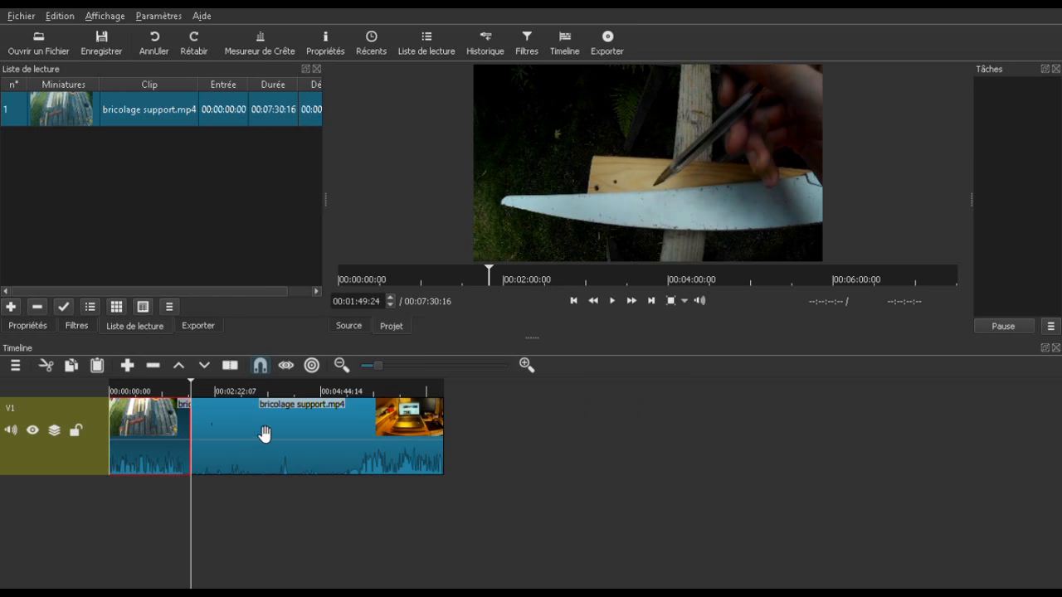
pyautogui.click(347, 395)
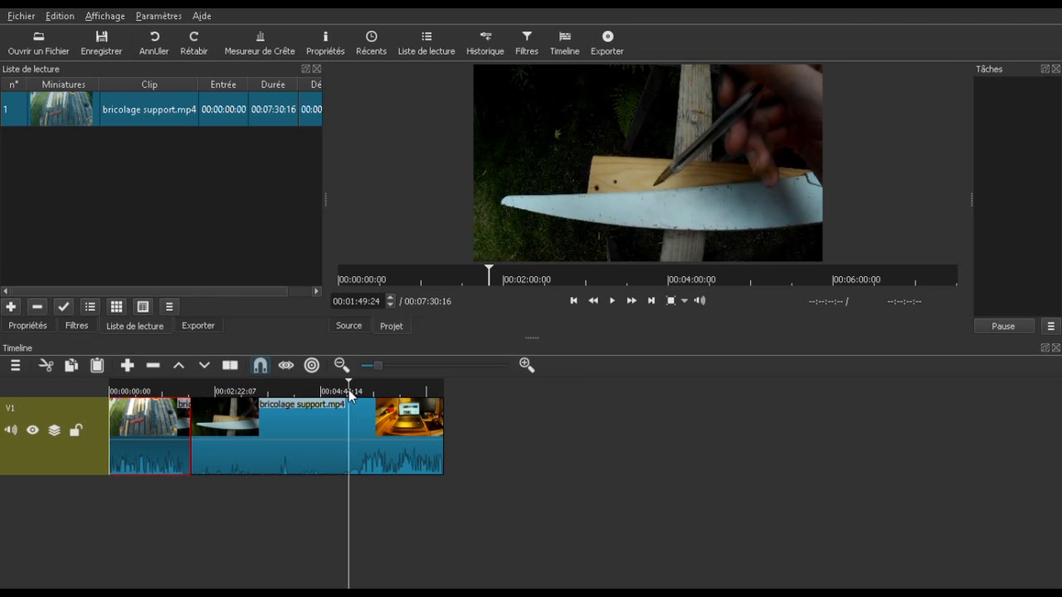
pyautogui.press('s')
# Delete the middle segment of the video and close the gap it leaves on track V1.
pyautogui.click(280, 459)
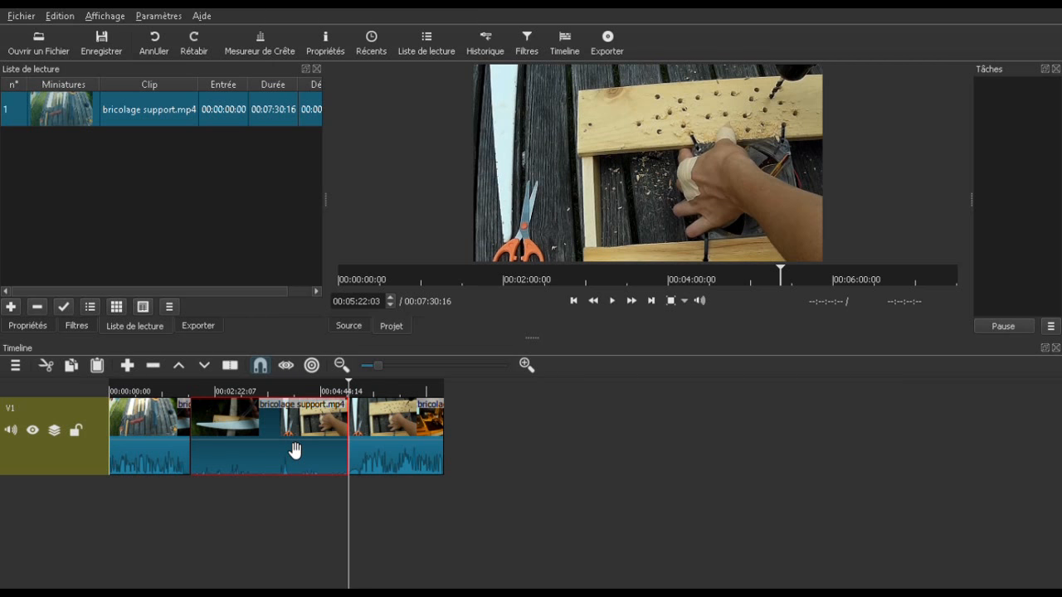
pyautogui.press('Delete')
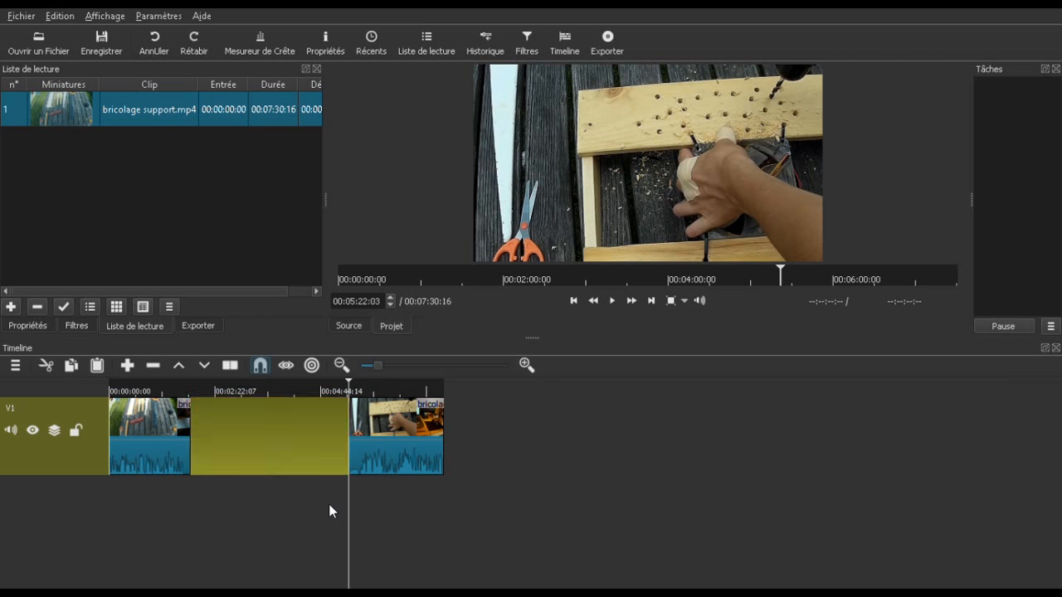
pyautogui.rightClick(280, 437)
pyautogui.click(305, 446)
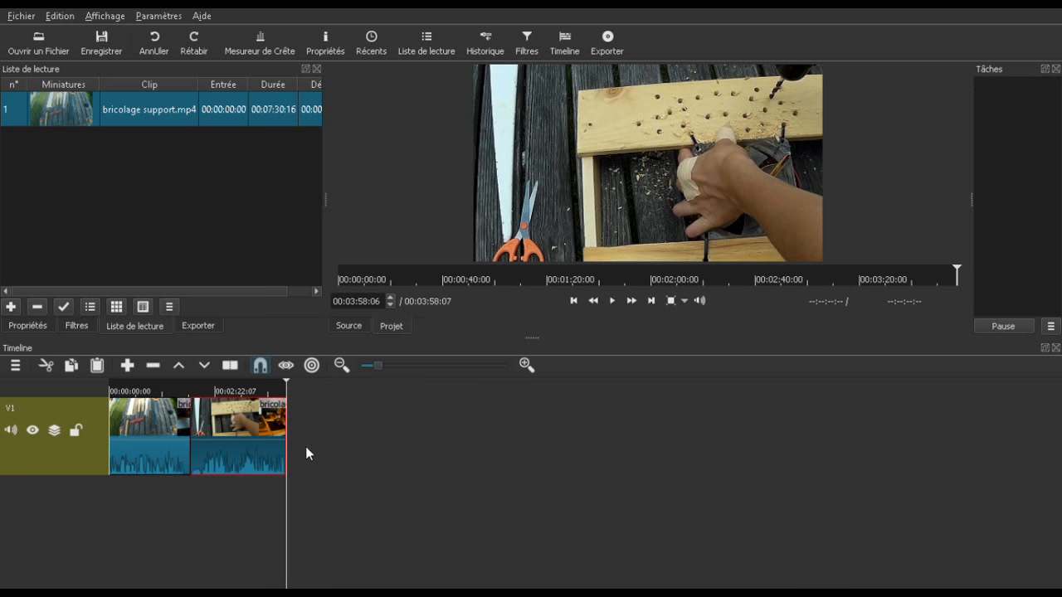
# Play back the cut between the two remaining video segments, around 00:01:50.
pyautogui.click(194, 400)
pyautogui.click(415, 365)
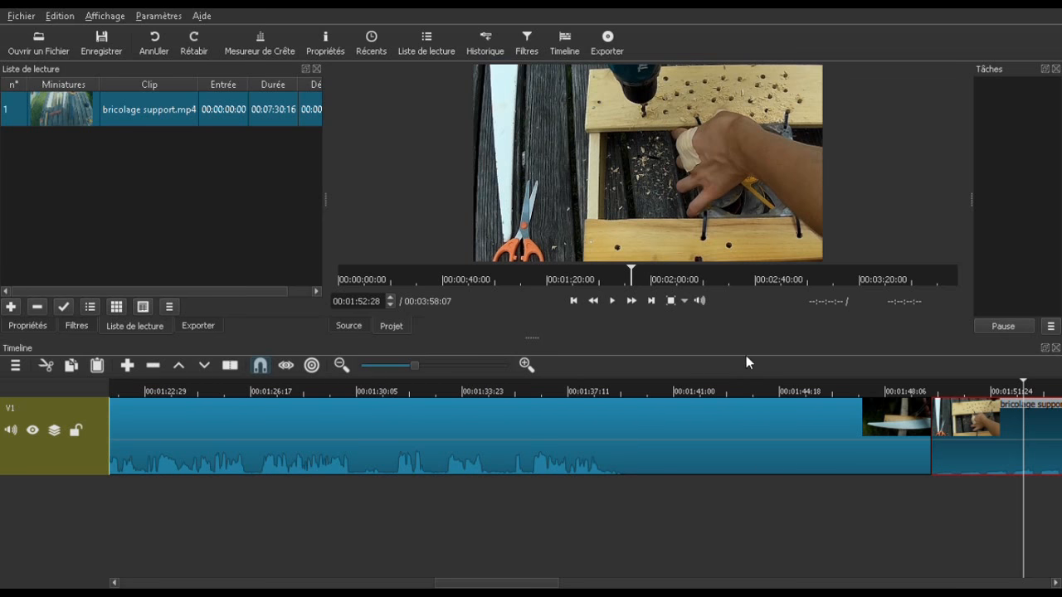
pyautogui.click(923, 387)
pyautogui.click(911, 388)
pyautogui.press('space')
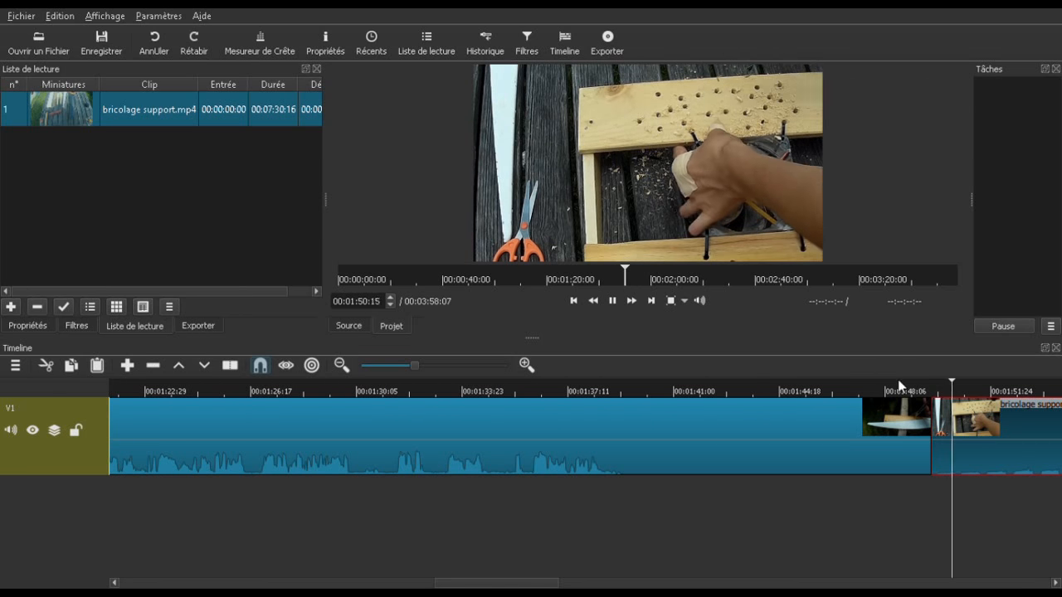
pyautogui.press('space')
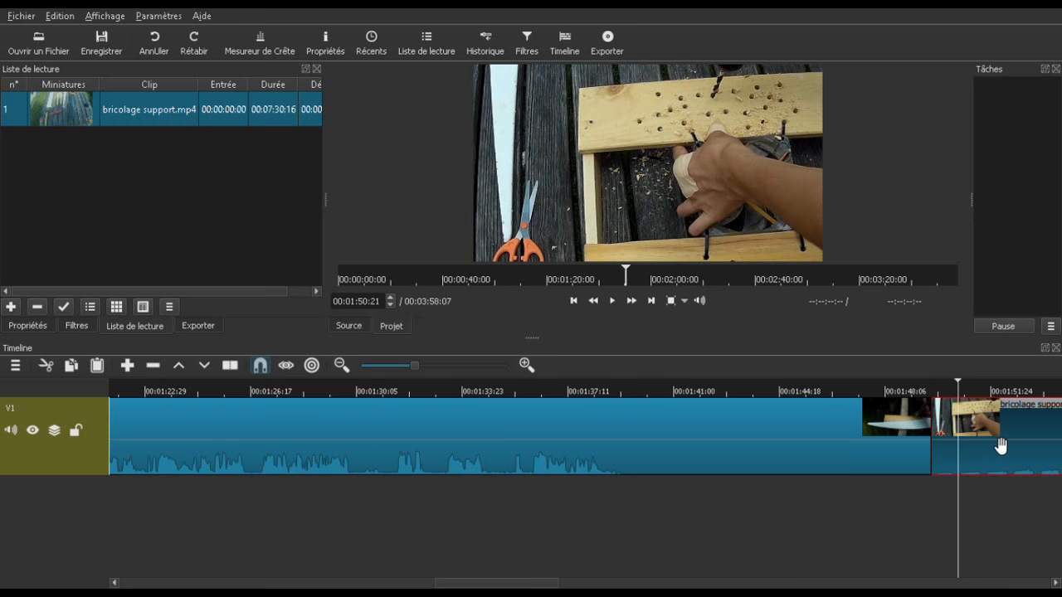
# Overlap the second video segment slightly onto the first to create a transition, and play it back.
pyautogui.moveTo(993, 448); pyautogui.dragTo(960, 446)
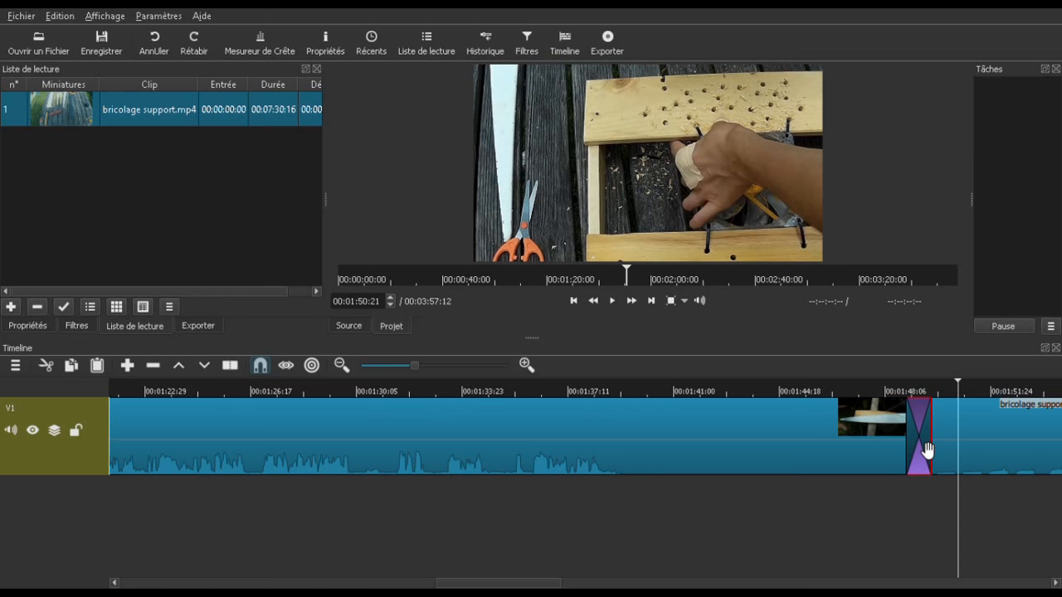
pyautogui.click(902, 392)
pyautogui.press('space')
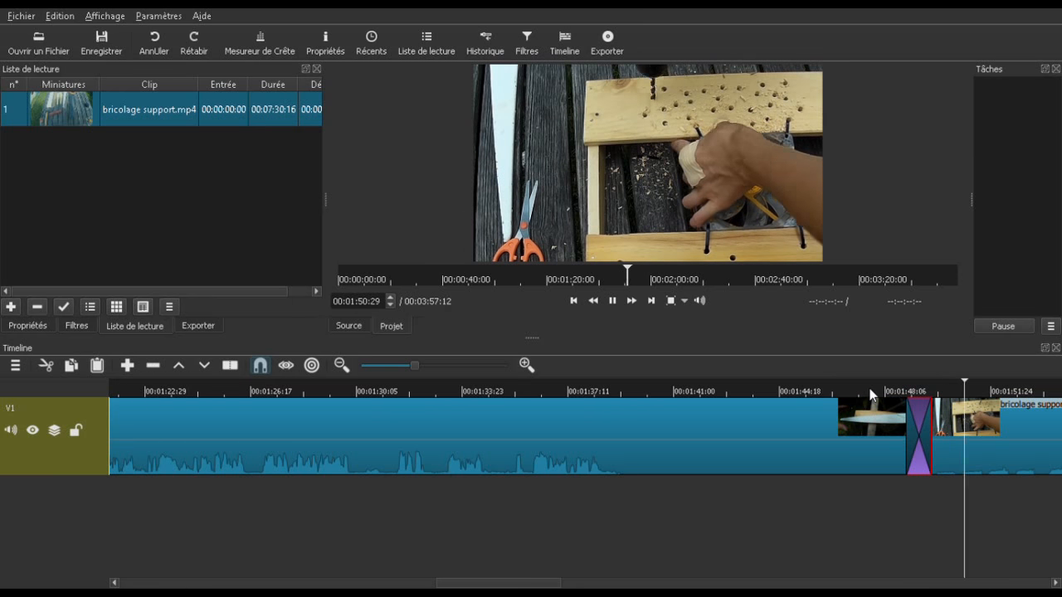
pyautogui.press('space')
# Split the video after the transition at about 00:02:48:01 and 00:03:35:26.
pyautogui.moveTo(413, 365); pyautogui.dragTo(384, 367)
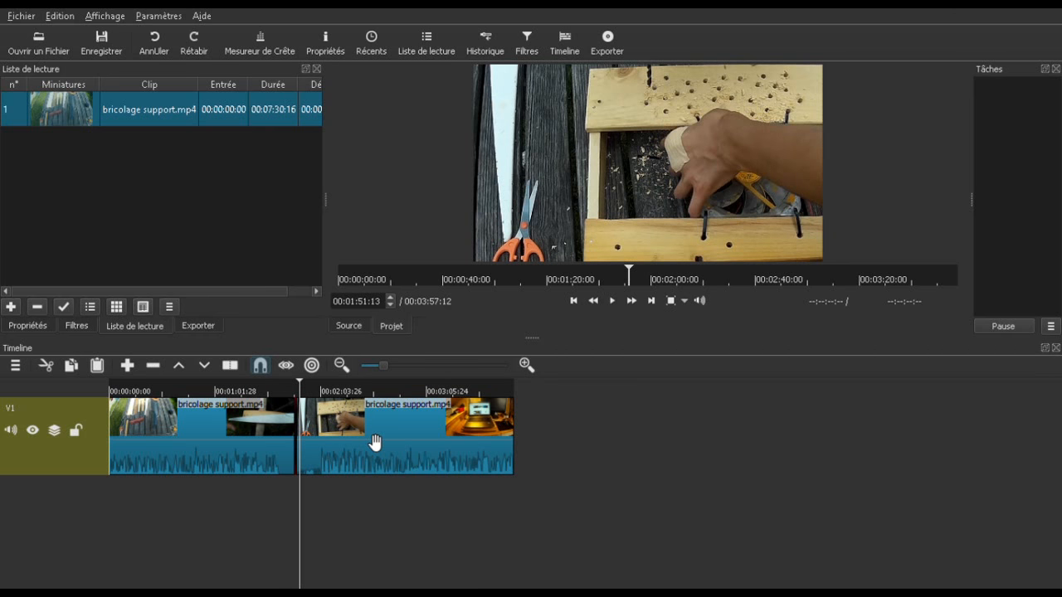
pyautogui.click(371, 434)
pyautogui.click(397, 392)
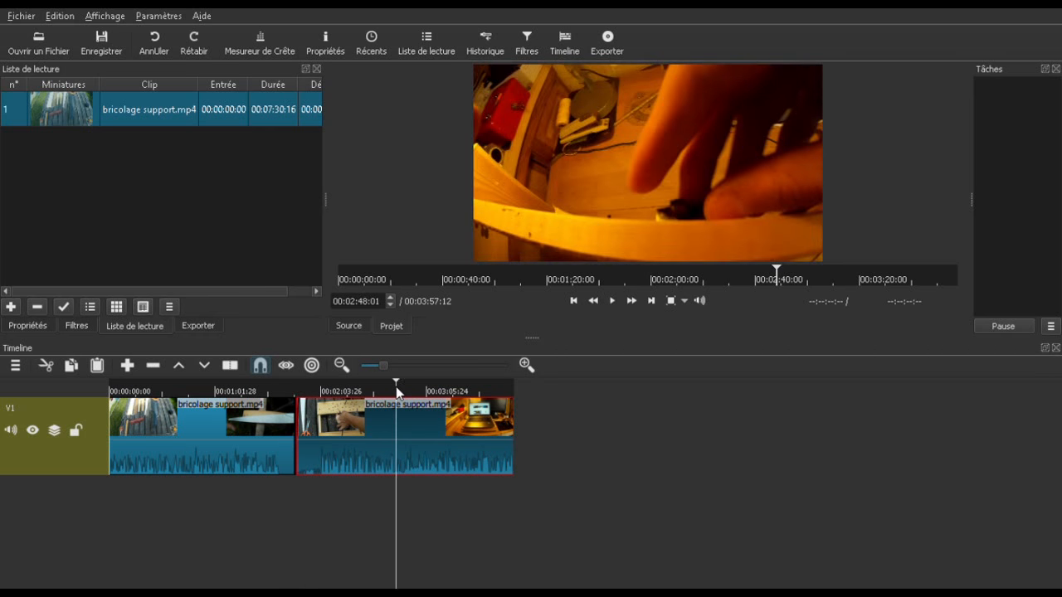
pyautogui.press('s')
pyautogui.click(478, 392)
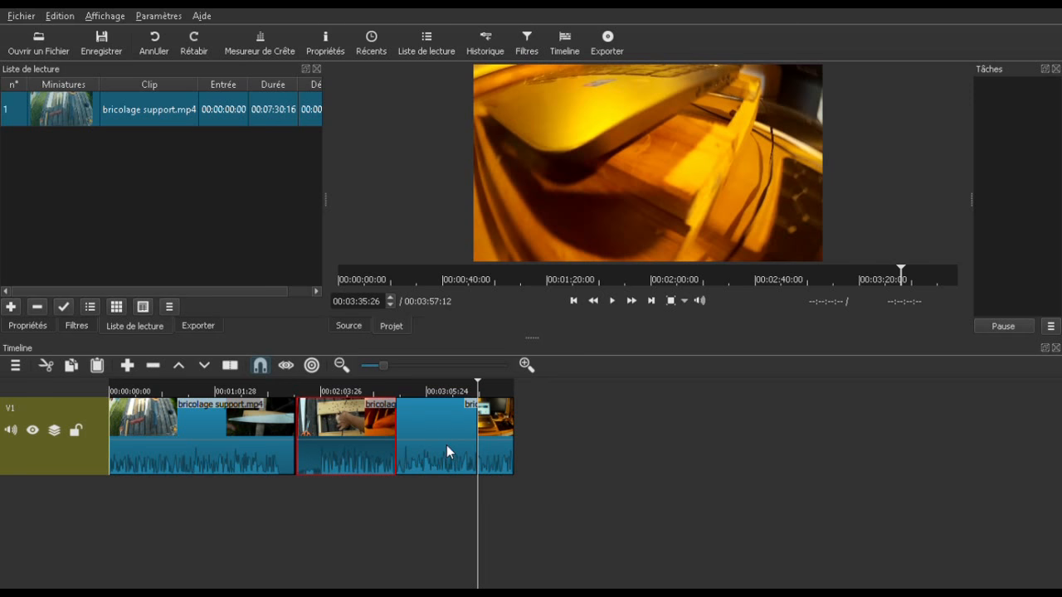
pyautogui.click(446, 447)
pyautogui.press('s')
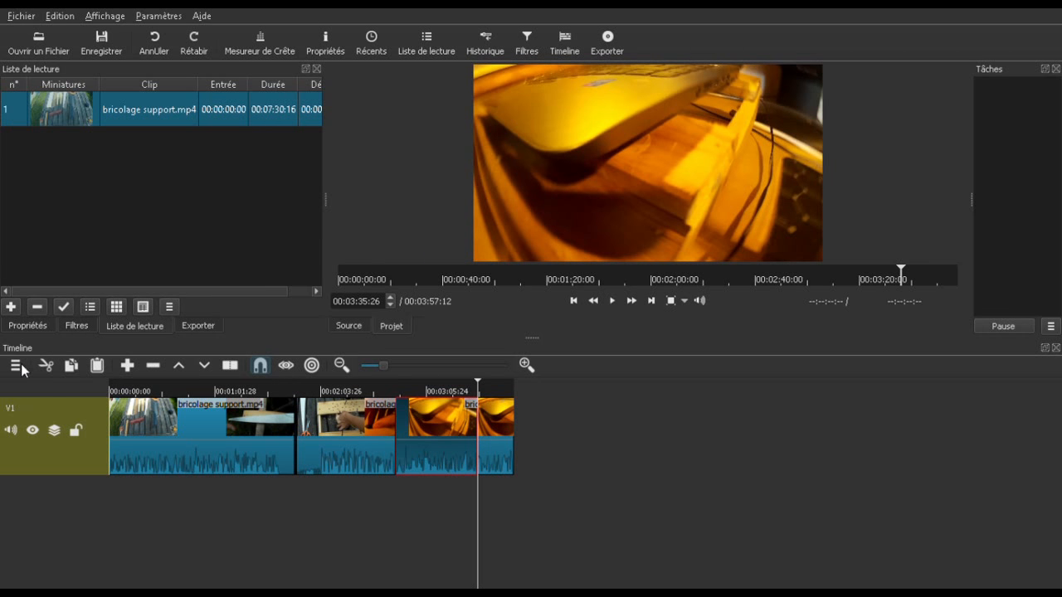
# Add an audio track and place the music file Different Heaven - Nekozilla [NCS Release].mp3 on it.
pyautogui.click(88, 383)
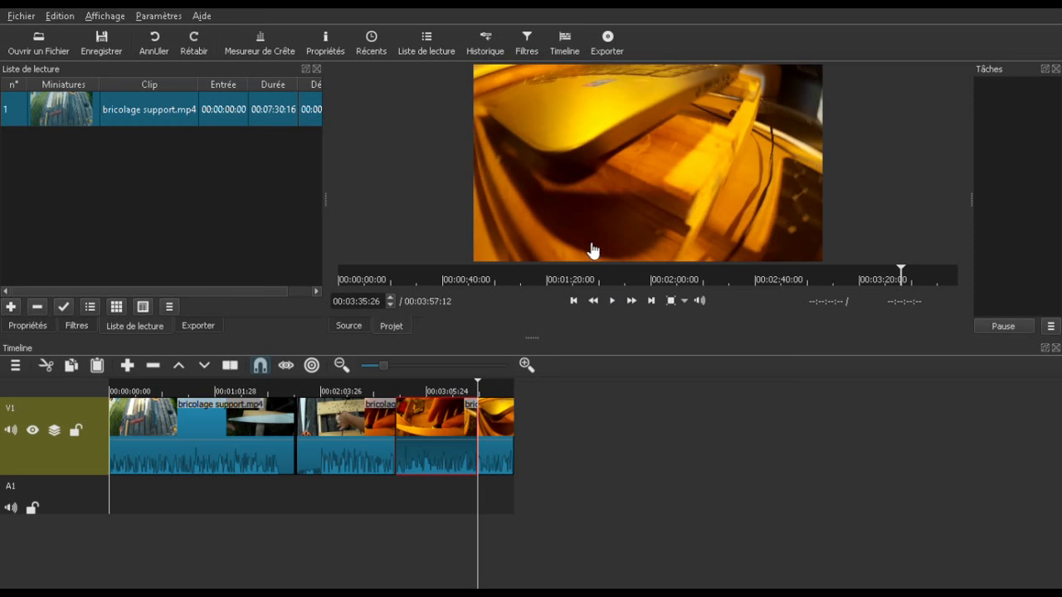
pyautogui.doubleClick(714, 183)
pyautogui.moveTo(663, 201); pyautogui.dragTo(229, 509)
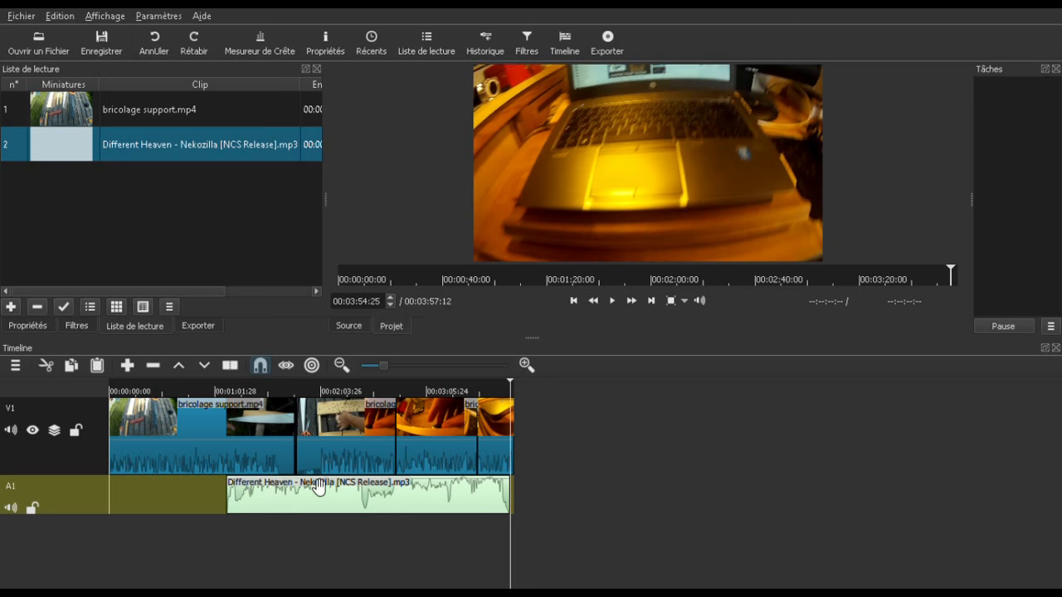
# Trim the music clip on track A1 so it lies beneath the video segment that follows the transition.
pyautogui.moveTo(423, 511)
pyautogui.mouseDown()
pyautogui.moveTo(443, 504)
pyautogui.moveTo(432, 498)
pyautogui.mouseUp()
pyautogui.moveTo(506, 495); pyautogui.dragTo(402, 500)
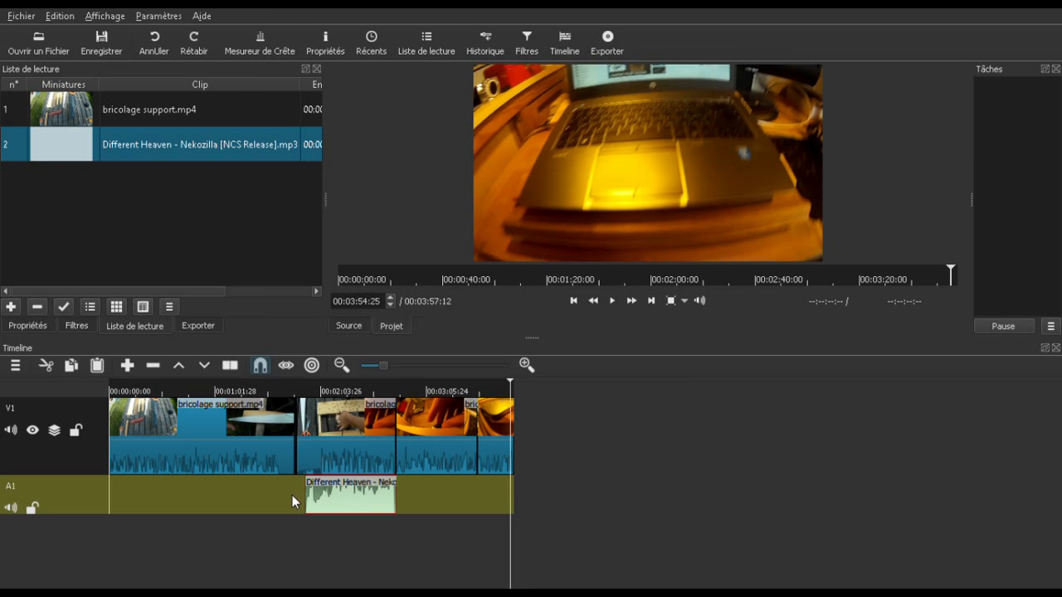
pyautogui.moveTo(340, 495); pyautogui.dragTo(350, 504)
# Mute the video segment above the music with the audio filter Couper le son.
pyautogui.click(375, 440)
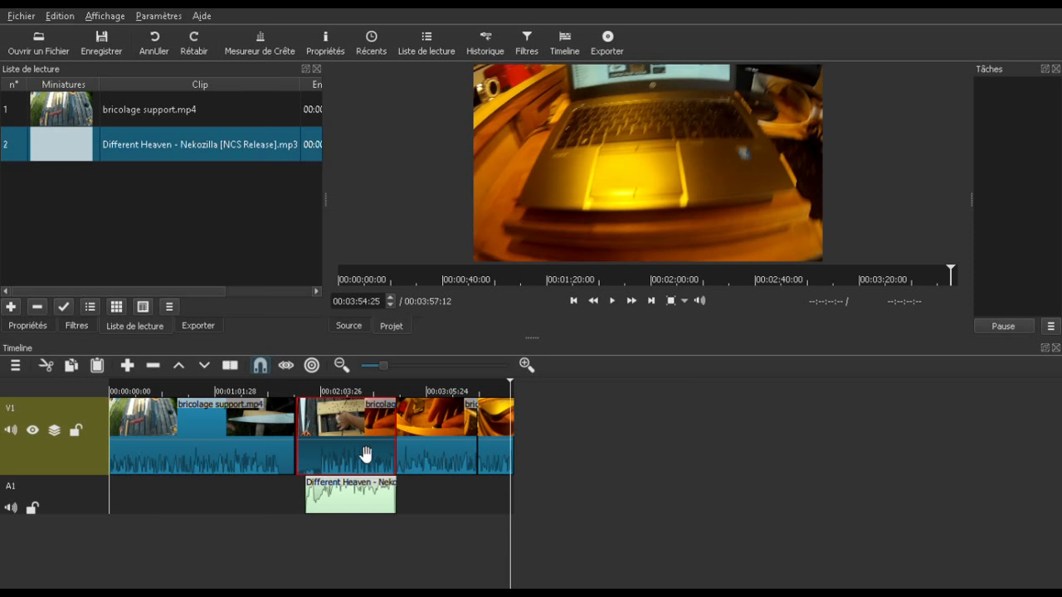
pyautogui.click(346, 508)
pyautogui.click(348, 462)
pyautogui.click(74, 326)
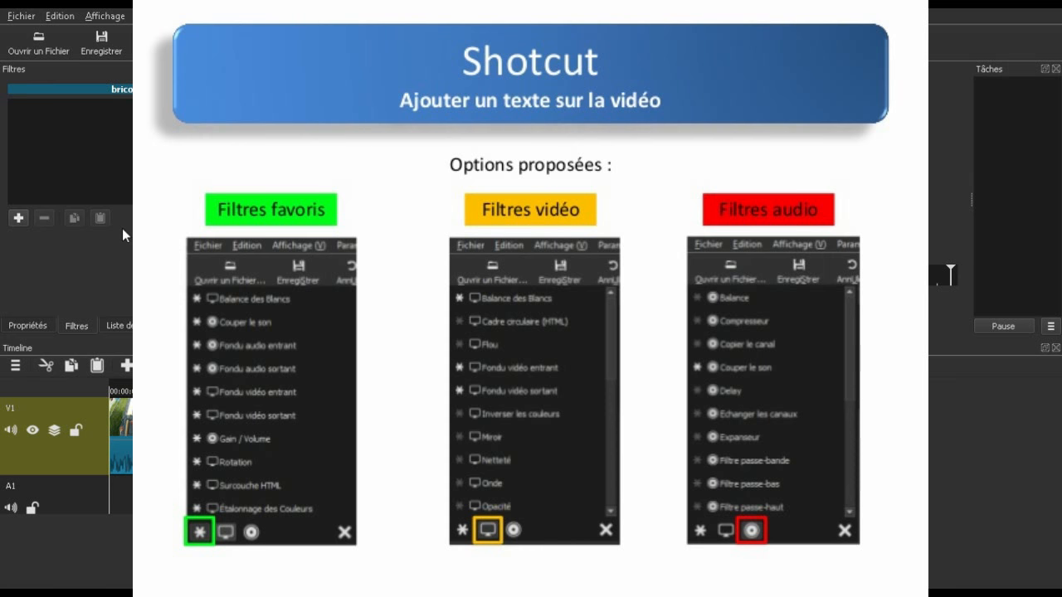
pyautogui.click(76, 127)
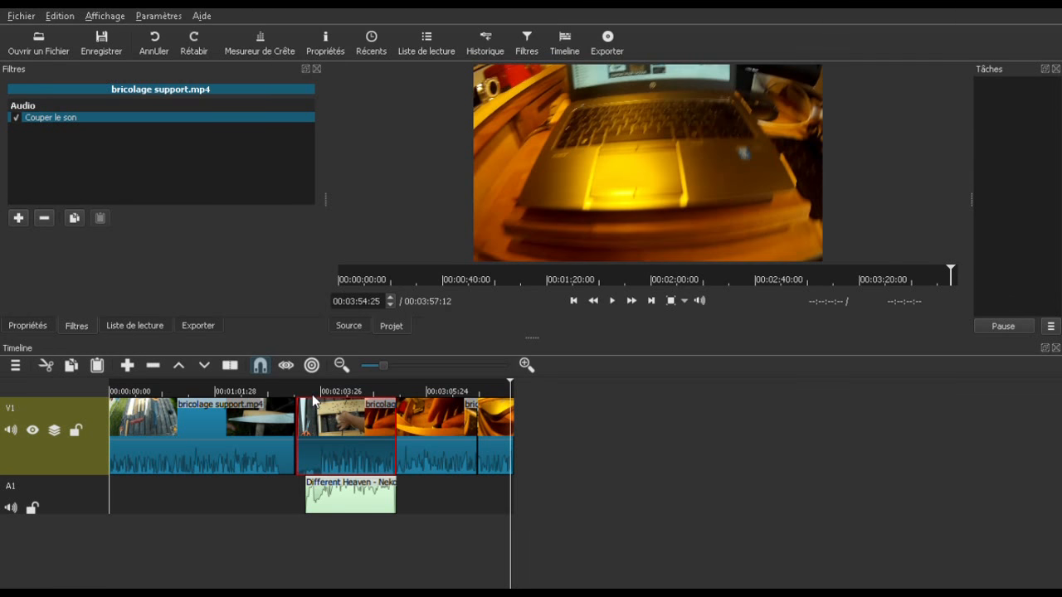
# Apply a Gain / Volume filter to the music clip and set its gain to -30,0 dB.
pyautogui.click(336, 502)
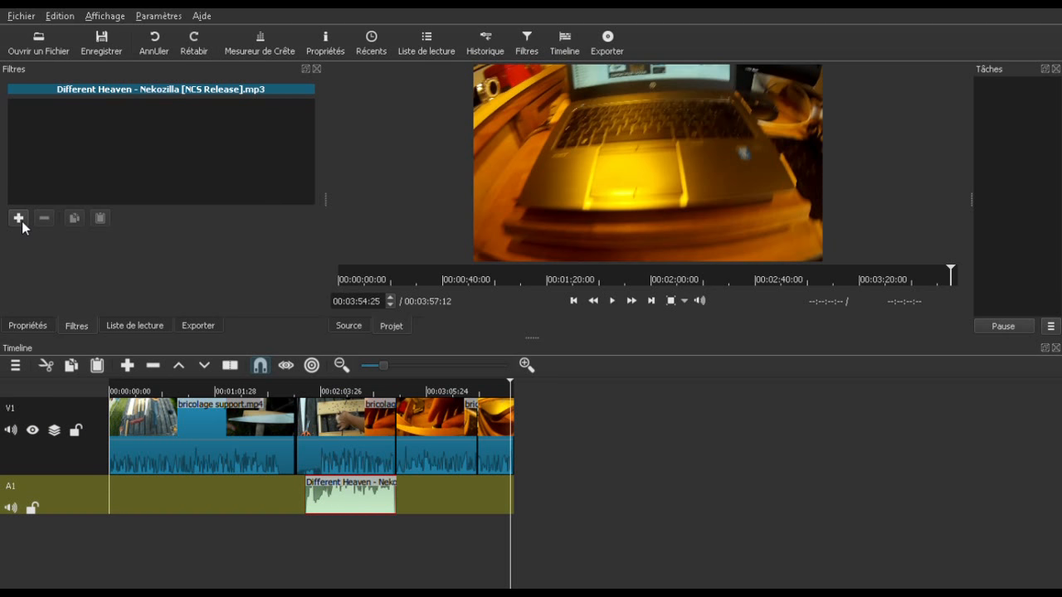
pyautogui.click(73, 312)
pyautogui.moveTo(88, 241)
pyautogui.mouseDown()
pyautogui.moveTo(67, 245)
pyautogui.moveTo(78, 246)
pyautogui.mouseUp()
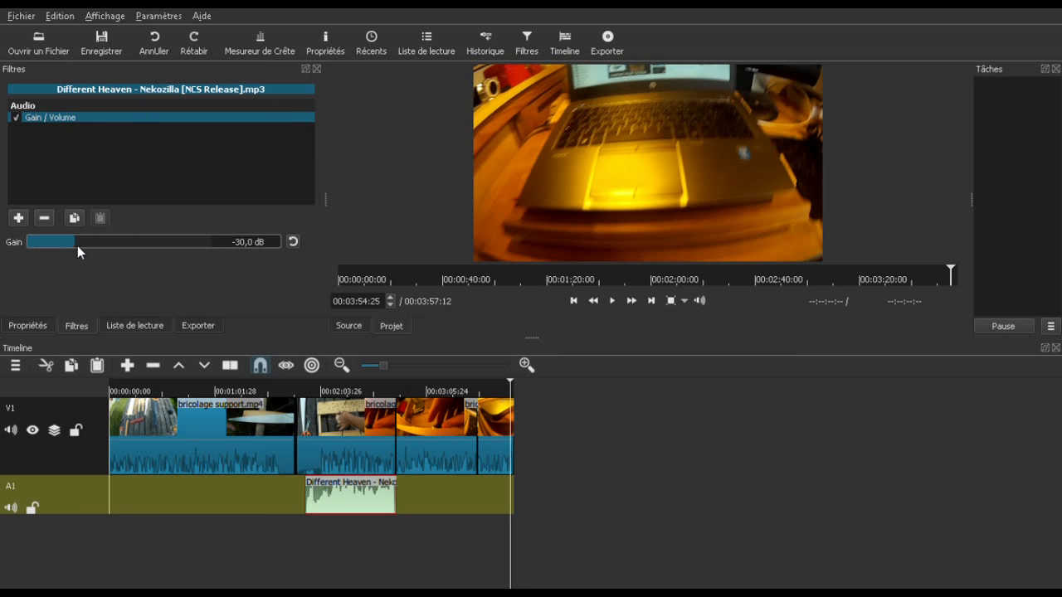
# Play back the section with music and adjust the music clip's gain to -30,3 dB.
pyautogui.click(311, 388)
pyautogui.press('space')
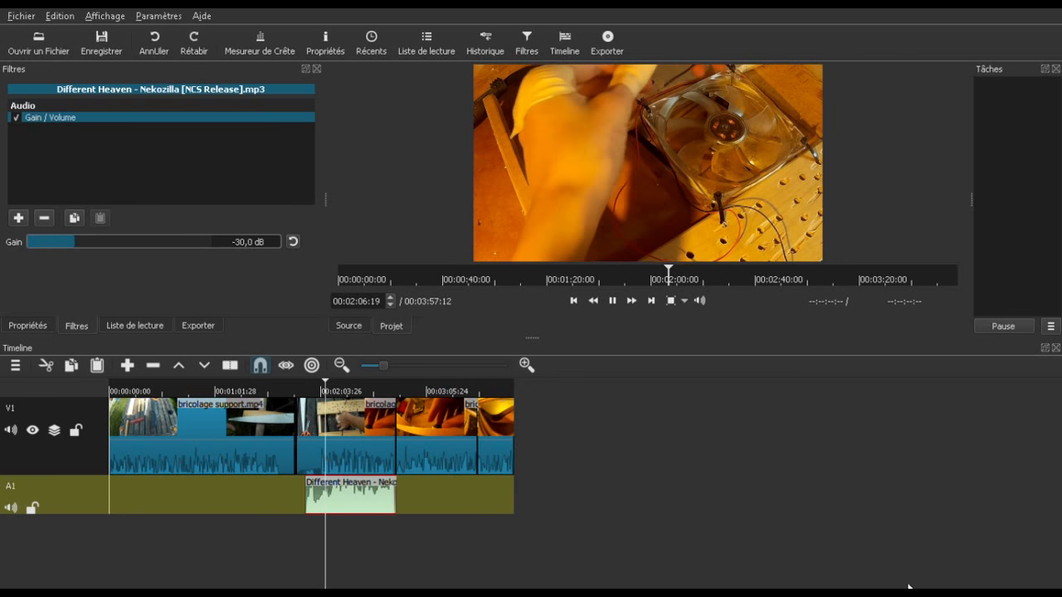
pyautogui.moveTo(120, 253); pyautogui.dragTo(76, 245)
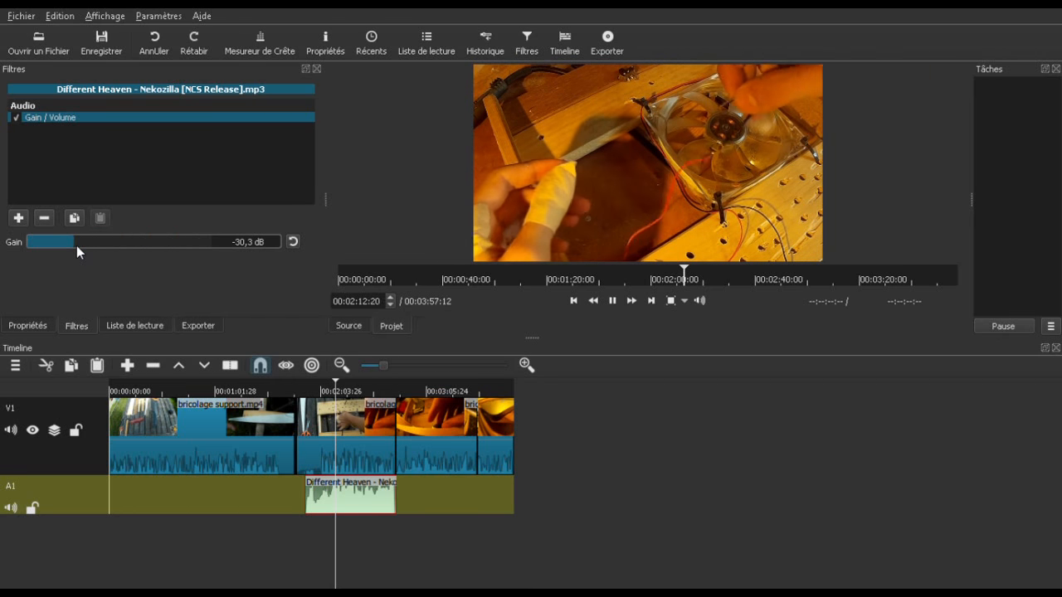
pyautogui.press('space')
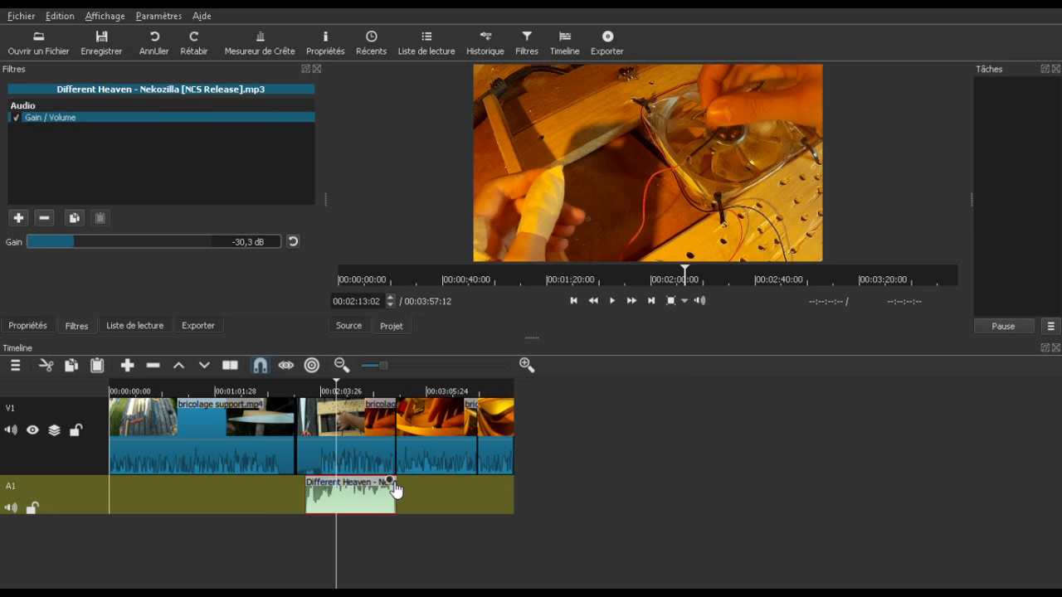
# Give the music clip and the video segment ending at about 00:03:35 a fade-out, and play back the video fade.
pyautogui.moveTo(393, 484); pyautogui.dragTo(344, 506)
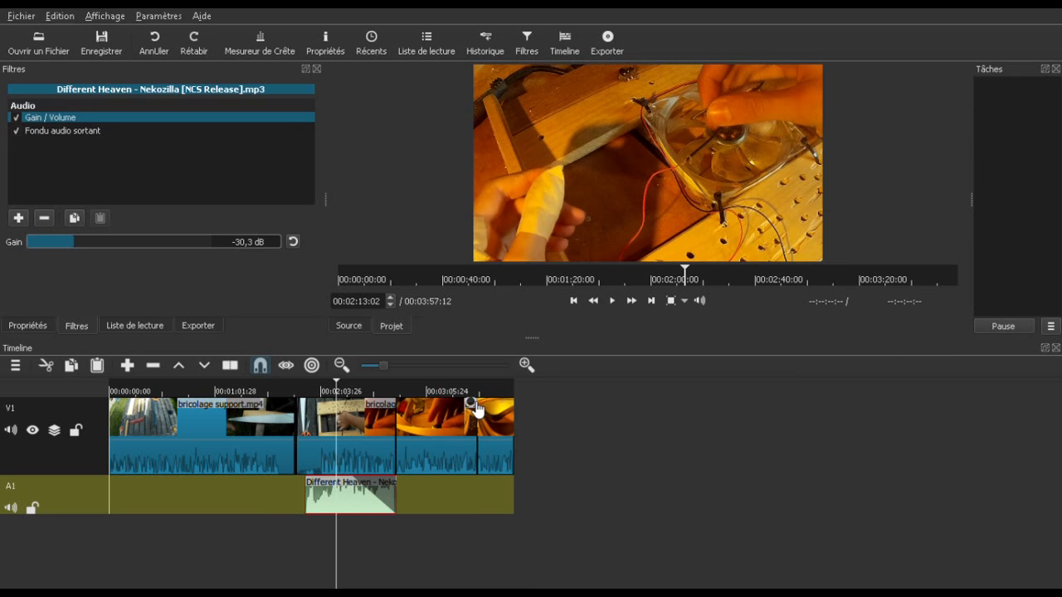
pyautogui.moveTo(475, 408); pyautogui.dragTo(462, 402)
pyautogui.click(449, 392)
pyautogui.press('space')
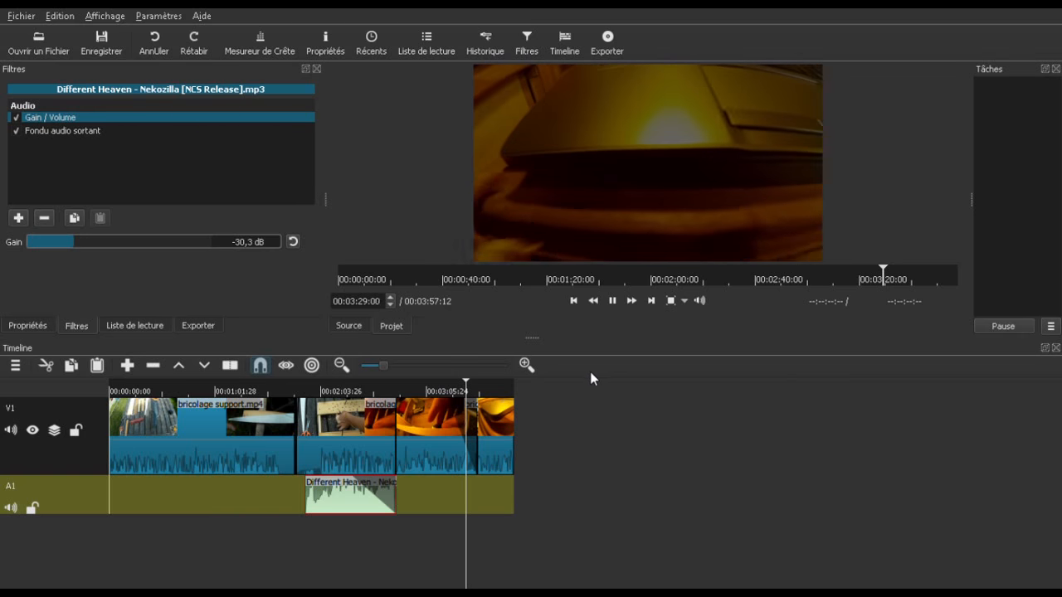
# Add video track V2, add the image fumée coloré.jpg to the playlist and place it on V2 near the transition.
pyautogui.press('space')
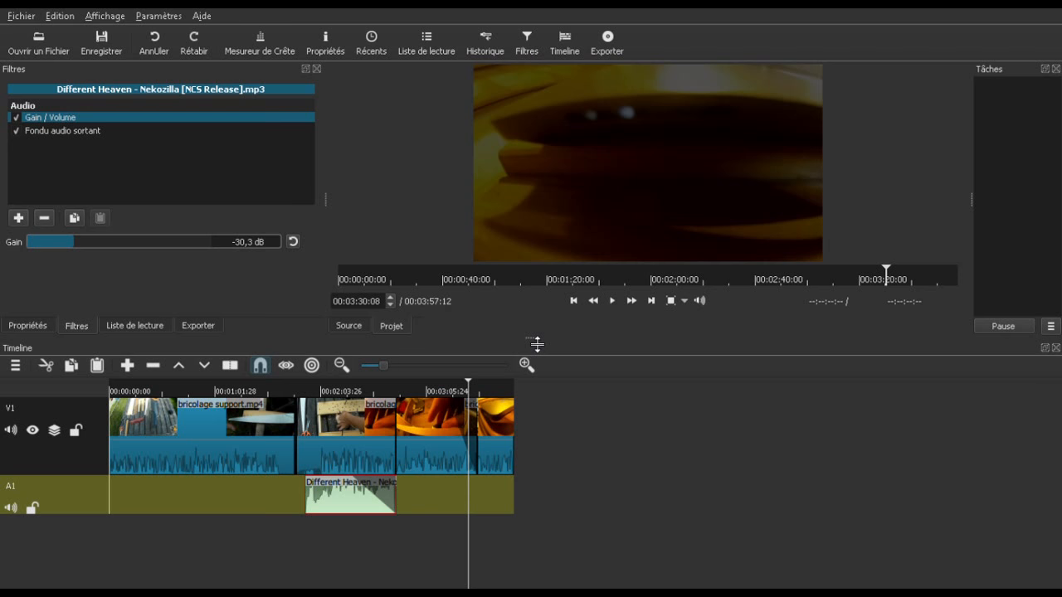
pyautogui.moveTo(533, 340); pyautogui.dragTo(540, 294)
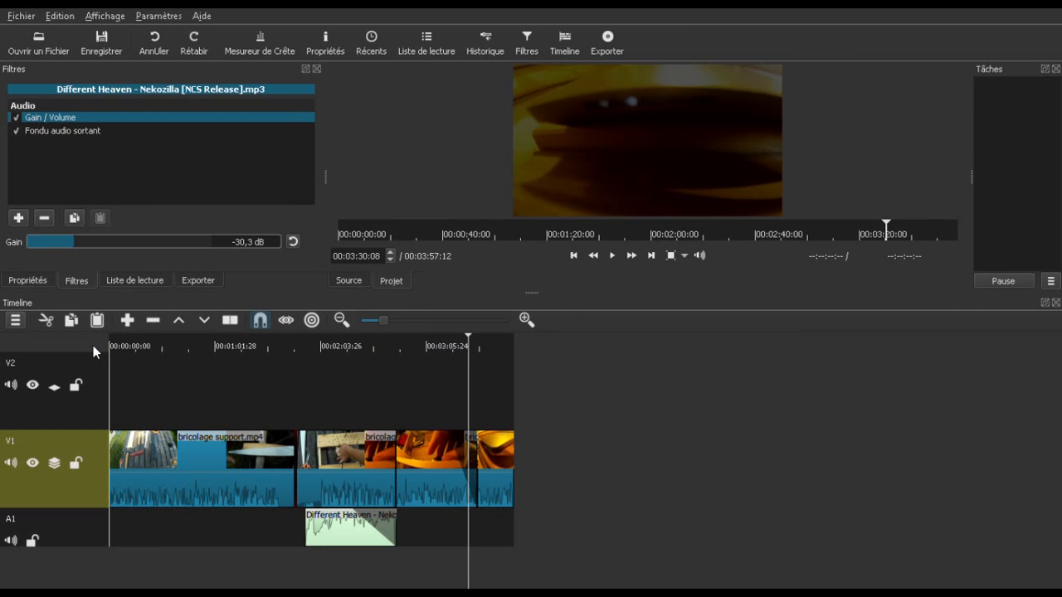
pyautogui.click(119, 280)
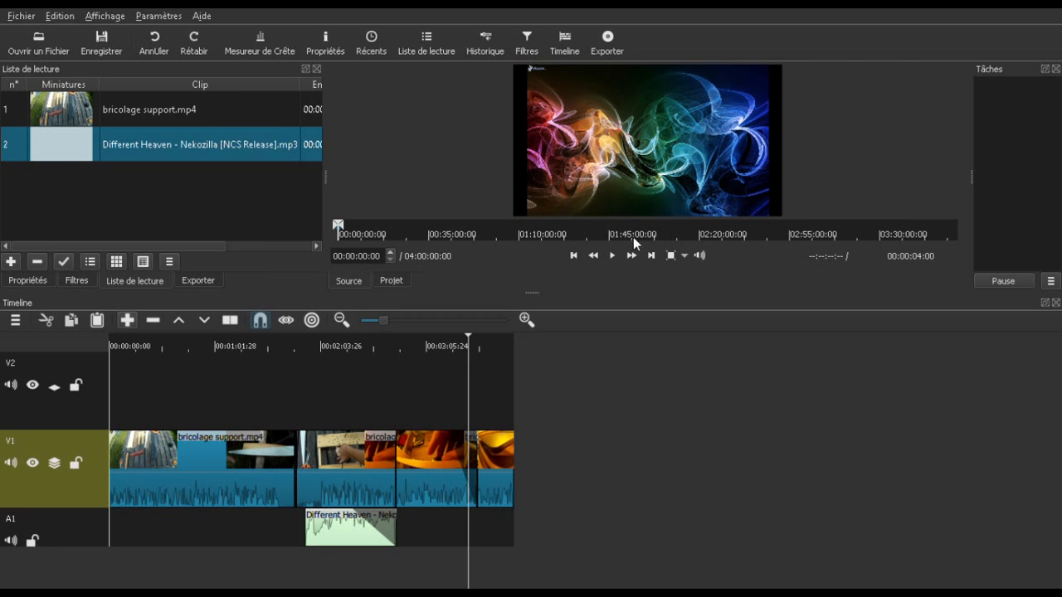
pyautogui.moveTo(671, 180); pyautogui.dragTo(442, 414)
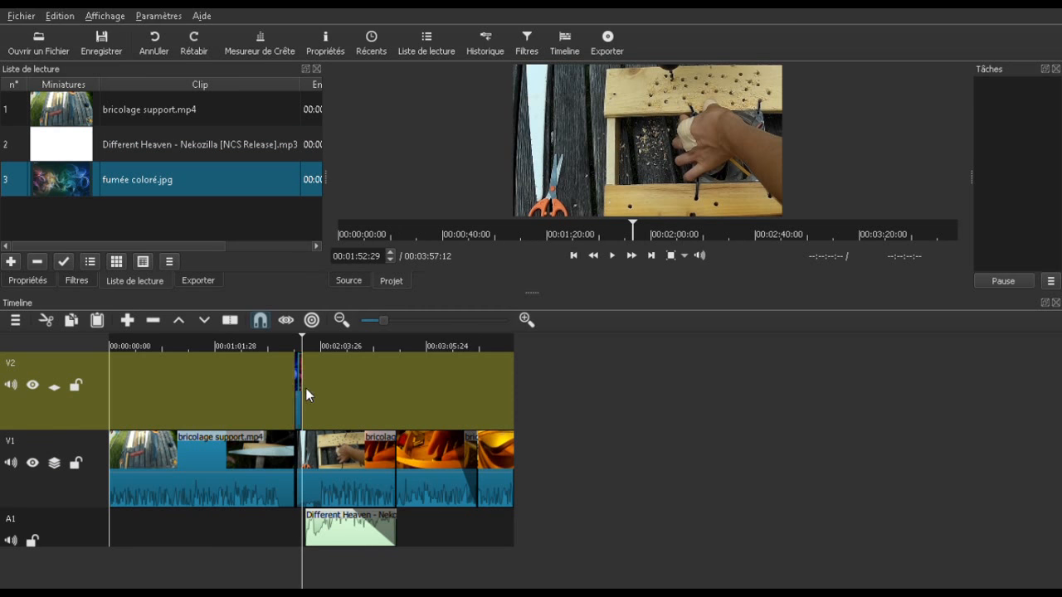
# Resize the image clip on V2 so it runs from the end of the transition to about 00:02:04.
pyautogui.moveTo(308, 390)
pyautogui.mouseDown()
pyautogui.moveTo(371, 404)
pyautogui.moveTo(363, 415)
pyautogui.moveTo(298, 392)
pyautogui.mouseUp()
pyautogui.scroll(1, 294, 392)
pyautogui.scroll(-5, 308, 394)
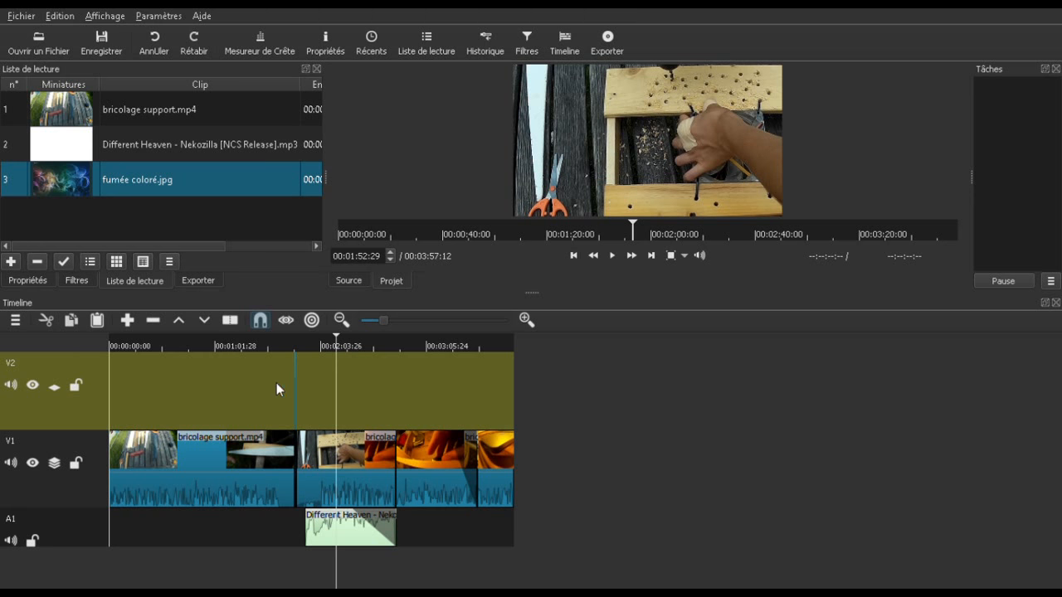
pyautogui.click(294, 348)
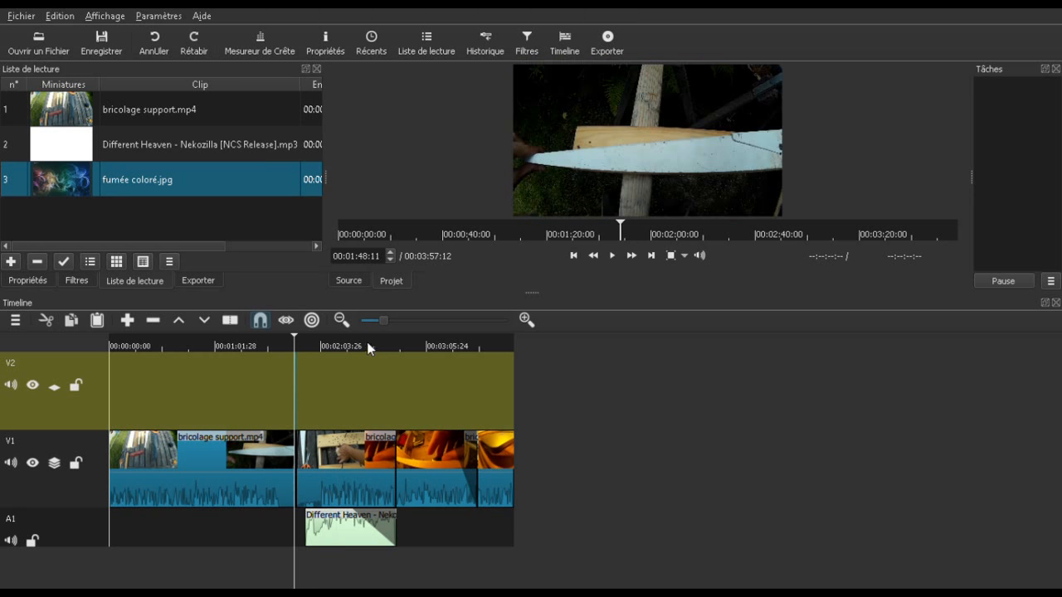
pyautogui.click(410, 321)
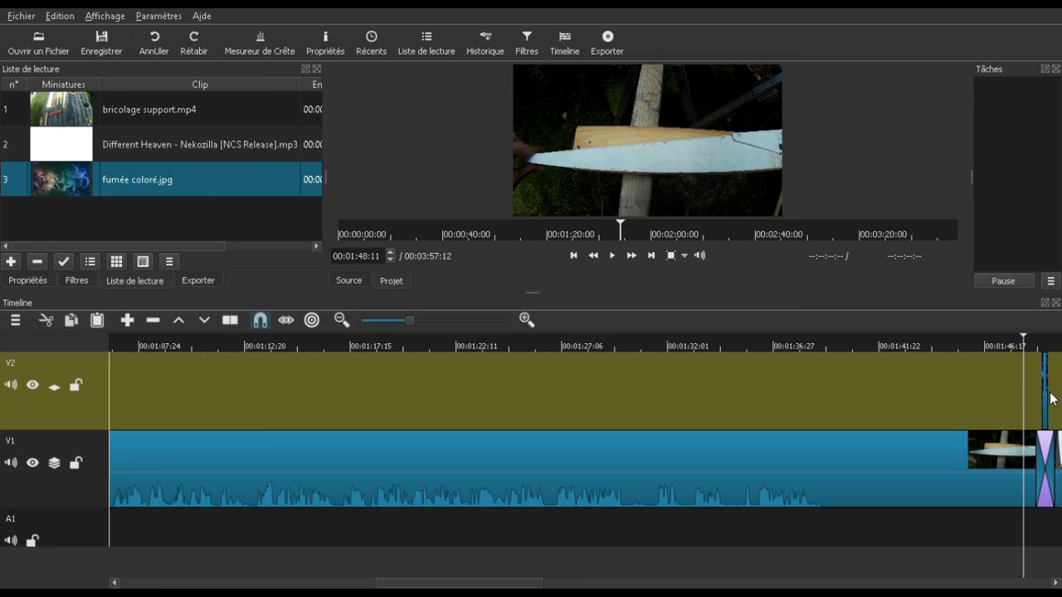
pyautogui.moveTo(1050, 399); pyautogui.dragTo(1054, 399)
pyautogui.moveTo(1025, 342); pyautogui.dragTo(1060, 341)
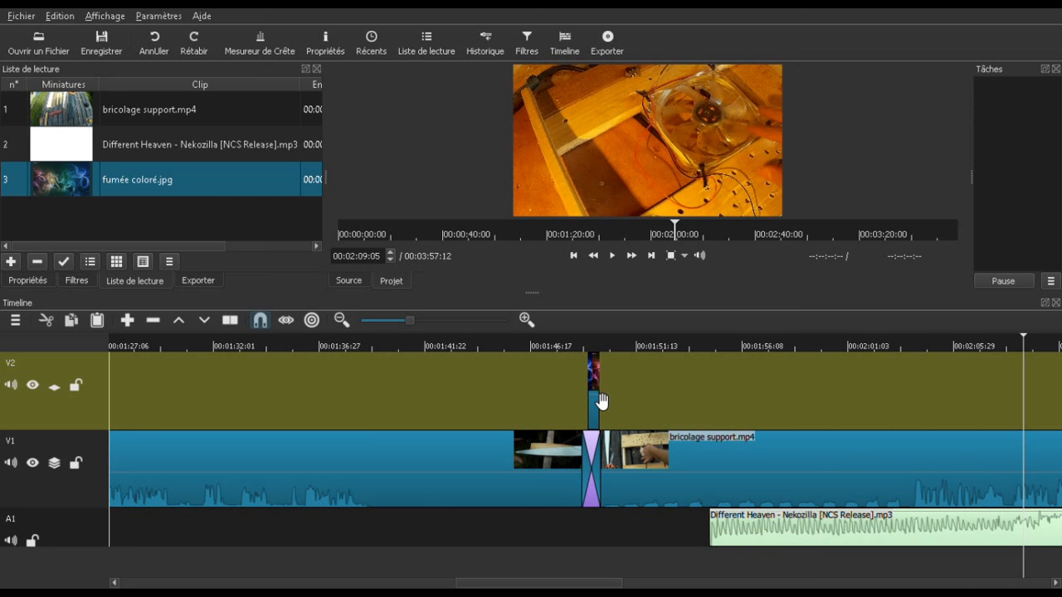
pyautogui.moveTo(601, 392); pyautogui.dragTo(919, 403)
pyautogui.moveTo(725, 408); pyautogui.dragTo(742, 408)
# Play back the timeline from the transition into the start of the image clip.
pyautogui.click(593, 346)
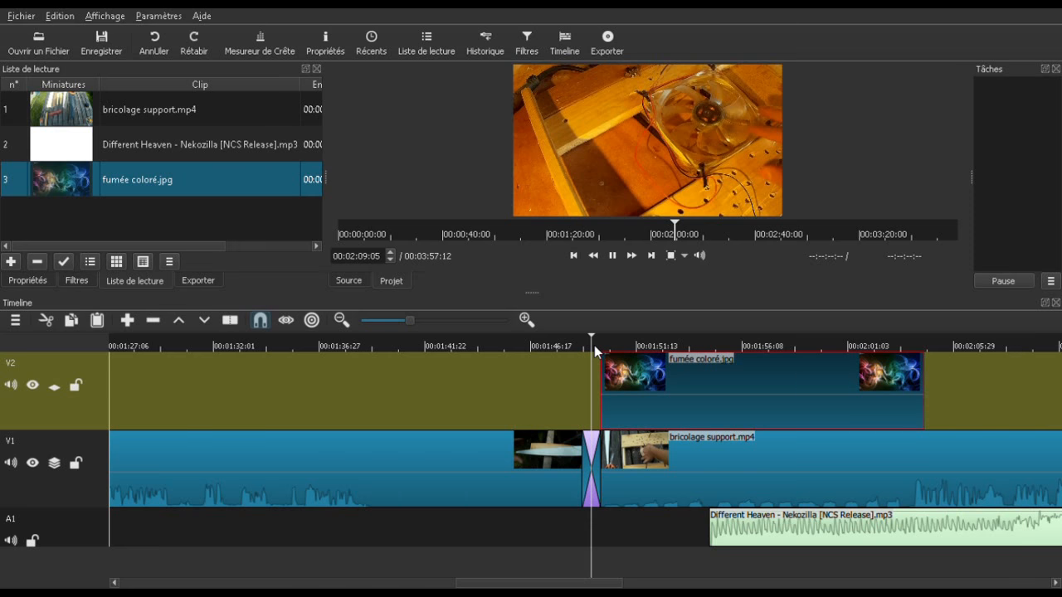
pyautogui.press('space')
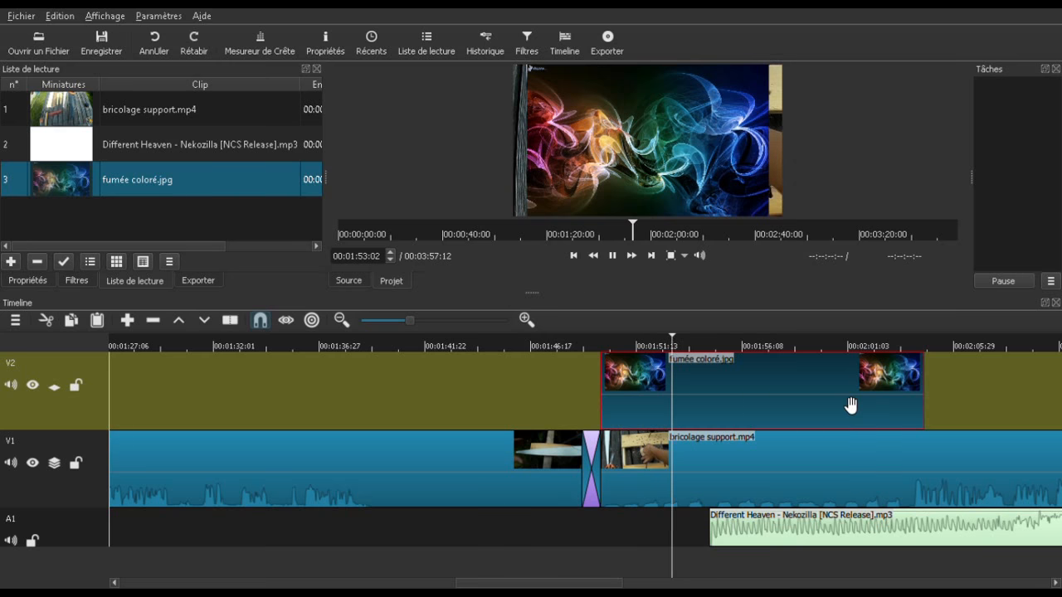
pyautogui.press('space')
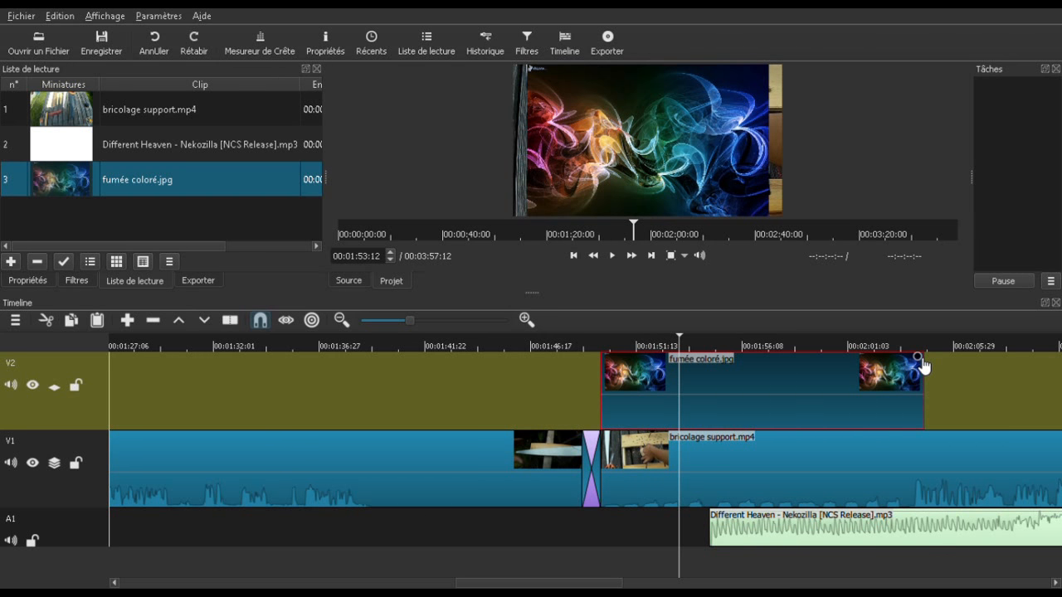
# Give the image clip a fade-out starting at about 00:02:00 and play back its ending.
pyautogui.moveTo(922, 364); pyautogui.dragTo(844, 368)
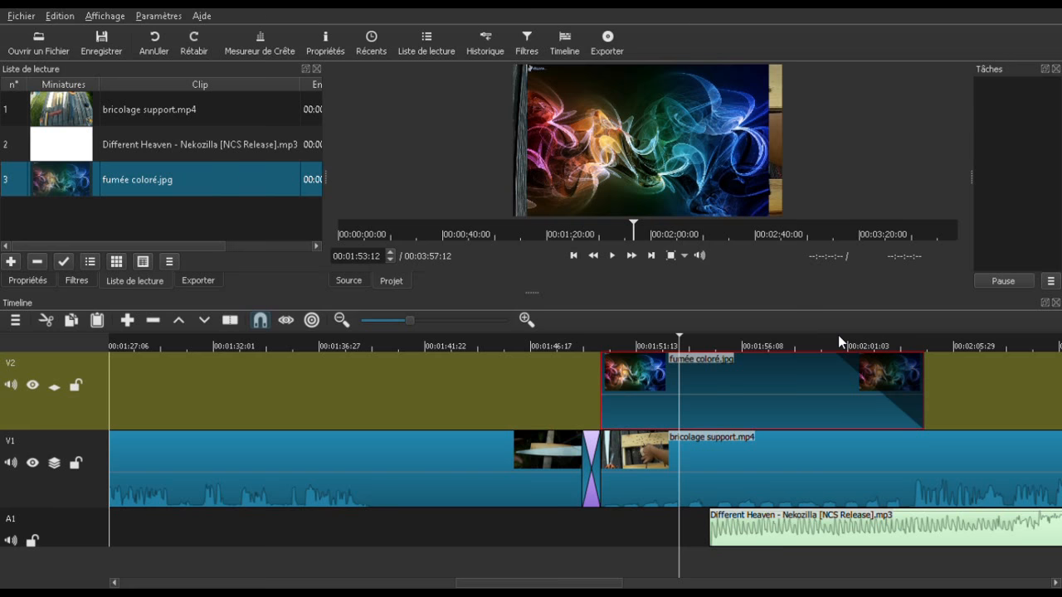
pyautogui.click(838, 335)
pyautogui.press('space')
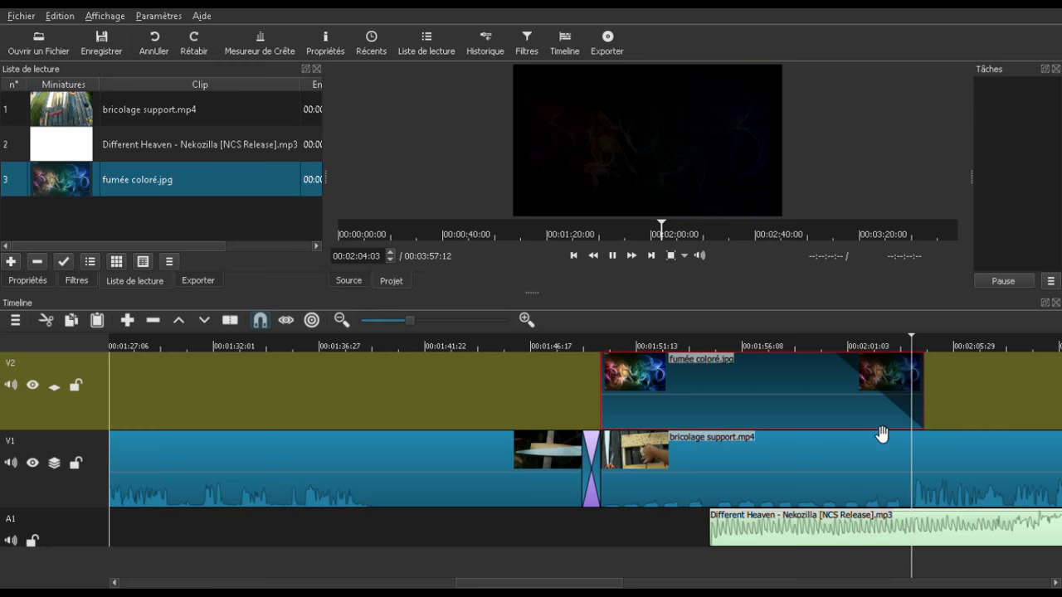
pyautogui.press('space')
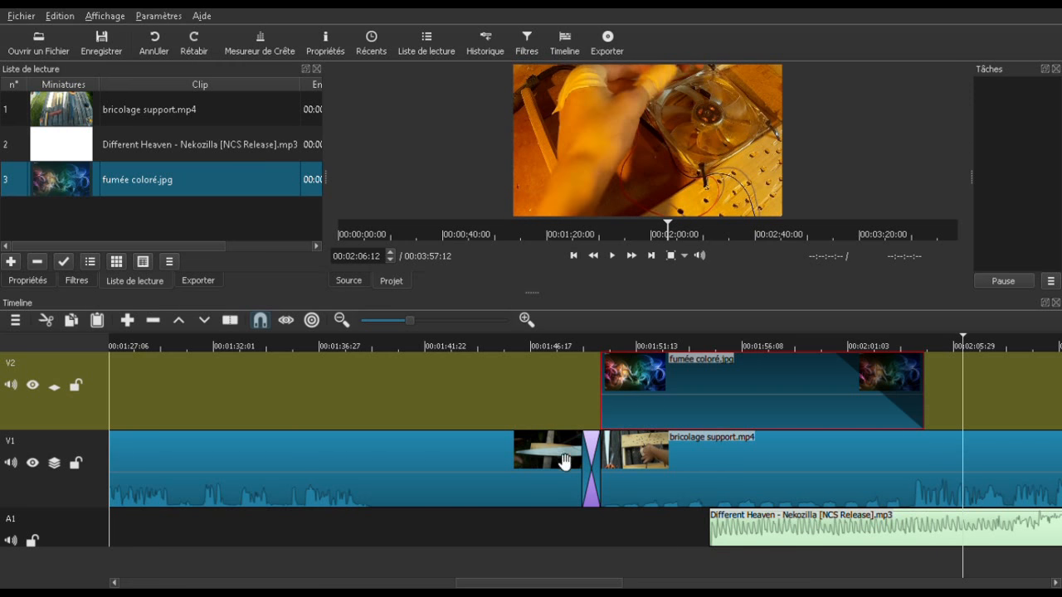
# Apply a Texte filter to the video segment before the transition on V1.
pyautogui.moveTo(542, 301); pyautogui.dragTo(541, 282)
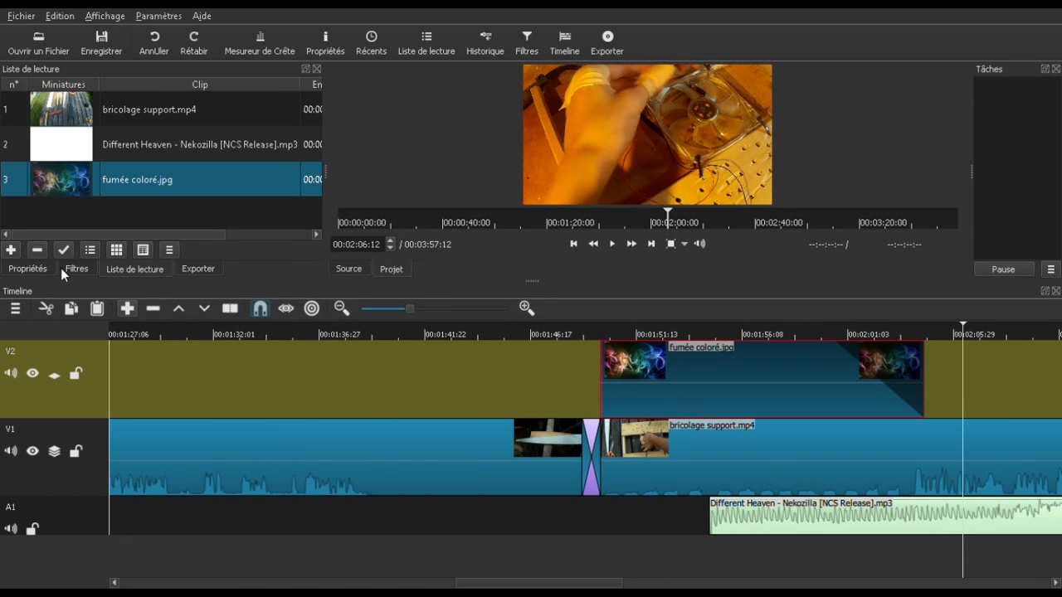
pyautogui.click(372, 467)
pyautogui.click(78, 269)
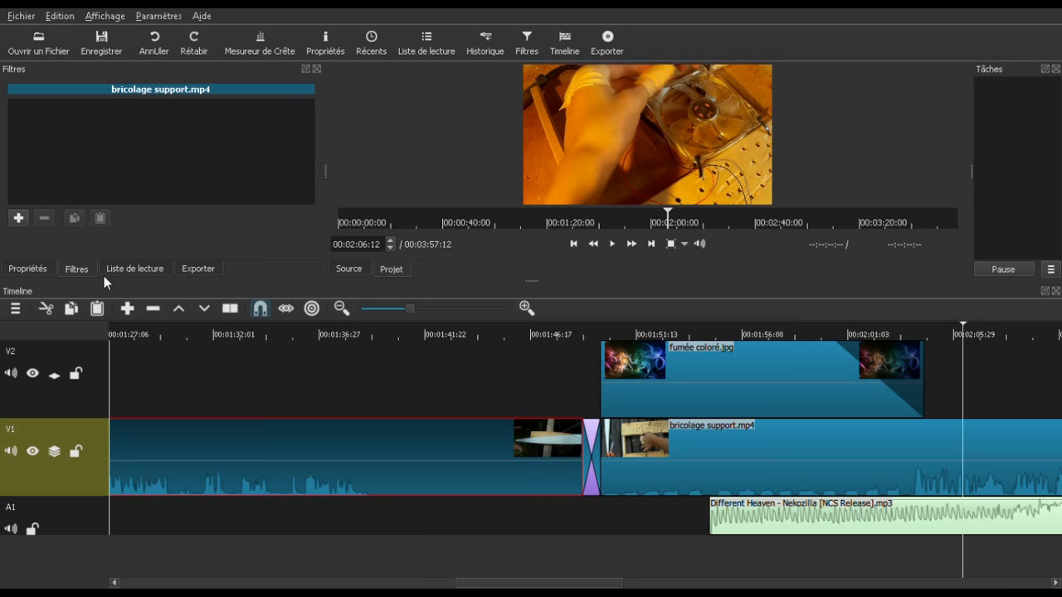
pyautogui.click(69, 226)
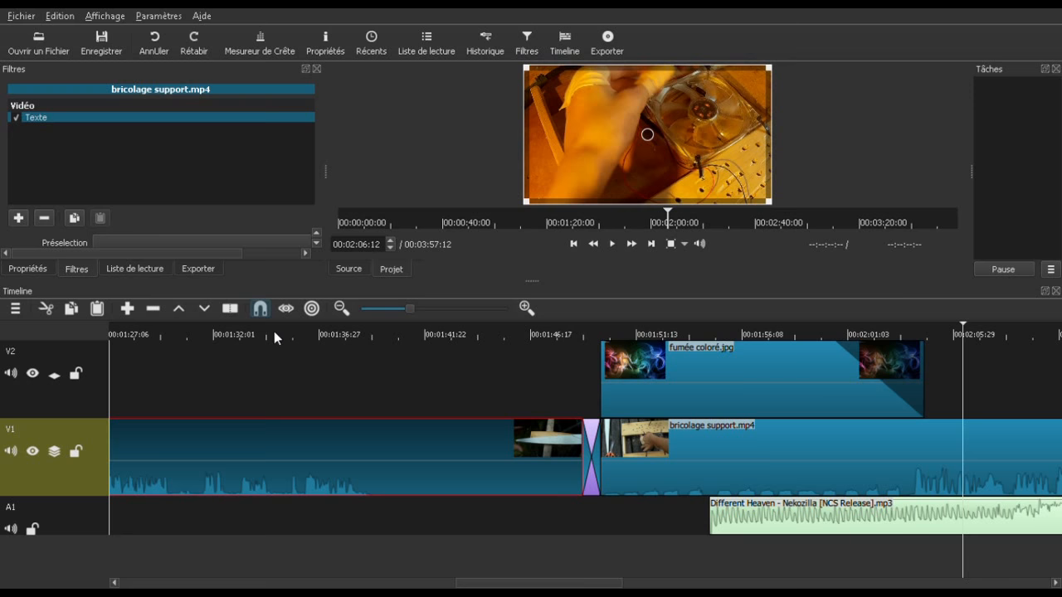
# Replace the Texte filter's timecode with "test" and play back the segment from about 00:00:30.
pyautogui.press('0')
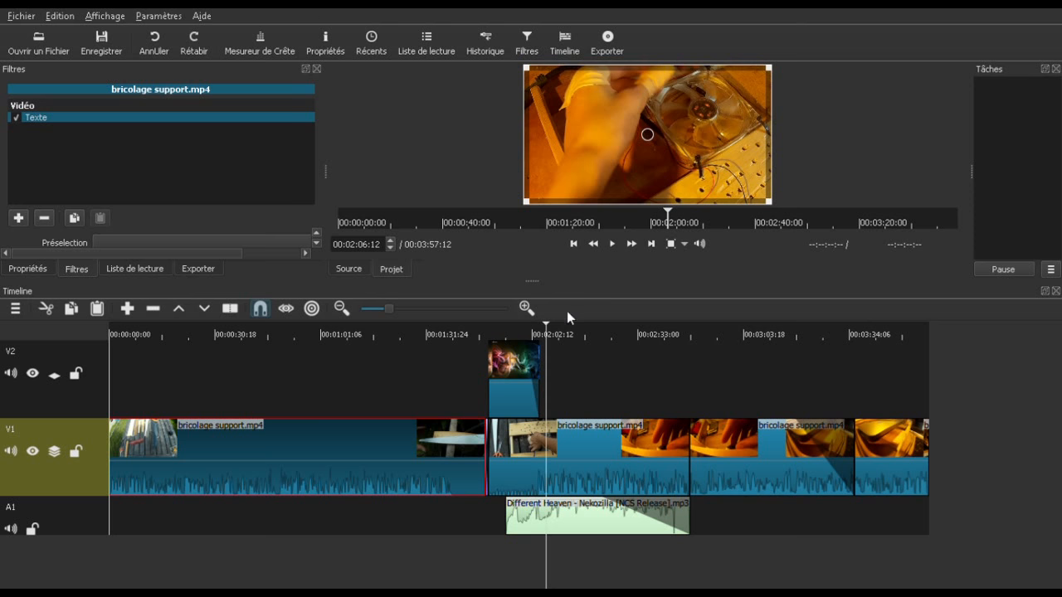
pyautogui.moveTo(533, 278); pyautogui.dragTo(532, 388)
pyautogui.moveTo(155, 273); pyautogui.dragTo(47, 275)
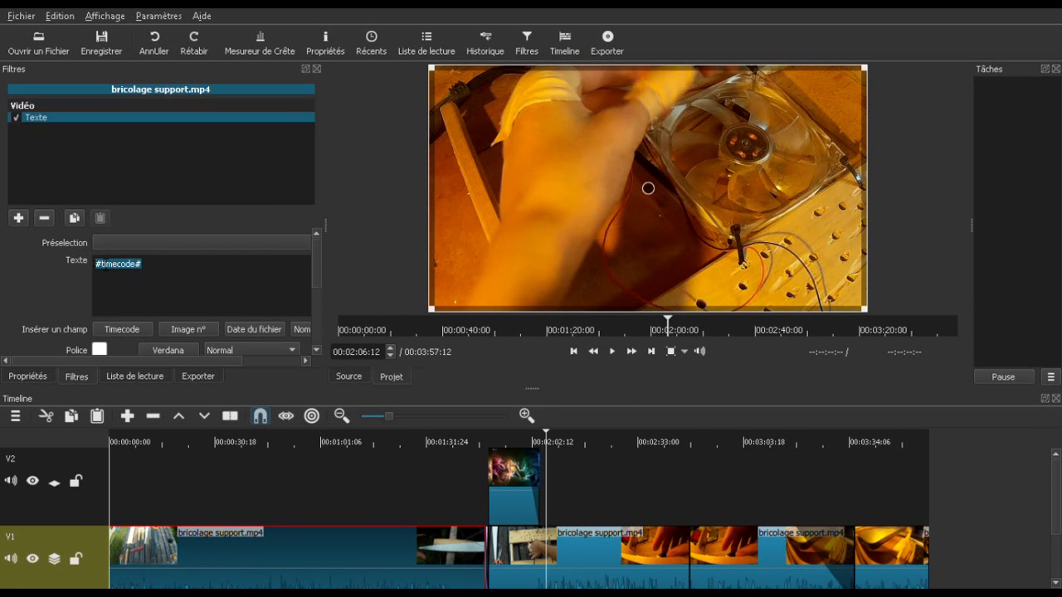
pyautogui.write('test')
pyautogui.click(212, 443)
pyautogui.press('space')
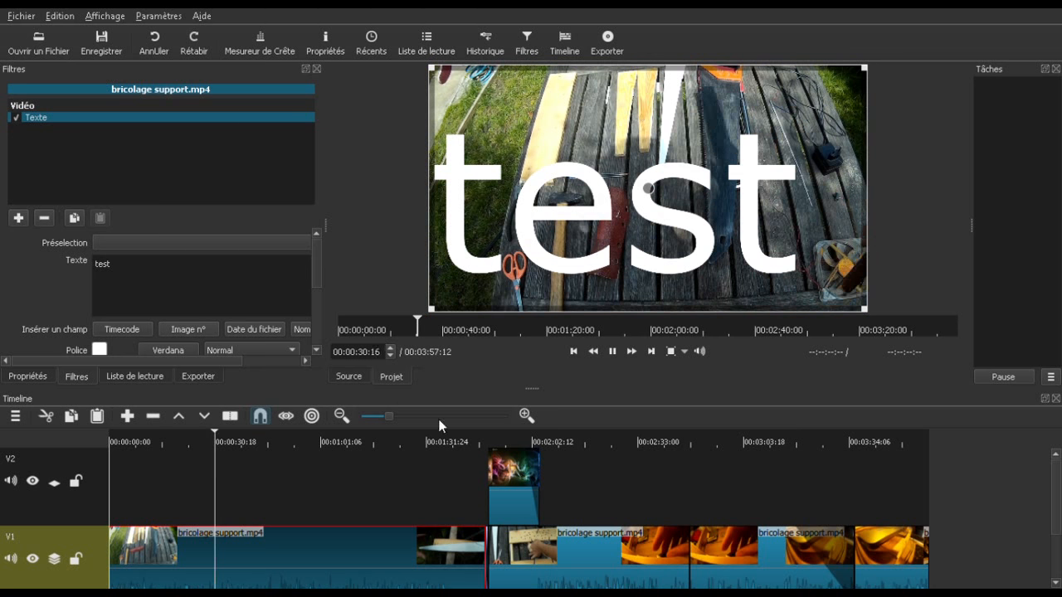
pyautogui.press('space')
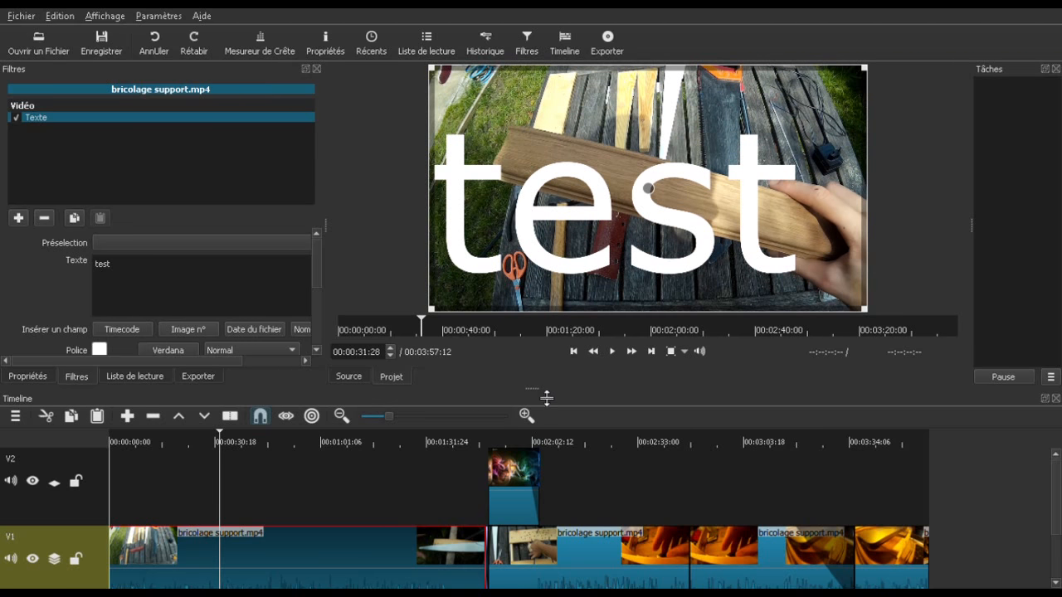
# Split the video segment carrying the text at about 00:01:05 and 00:01:13.
pyautogui.moveTo(547, 398); pyautogui.dragTo(550, 346)
pyautogui.click(336, 395)
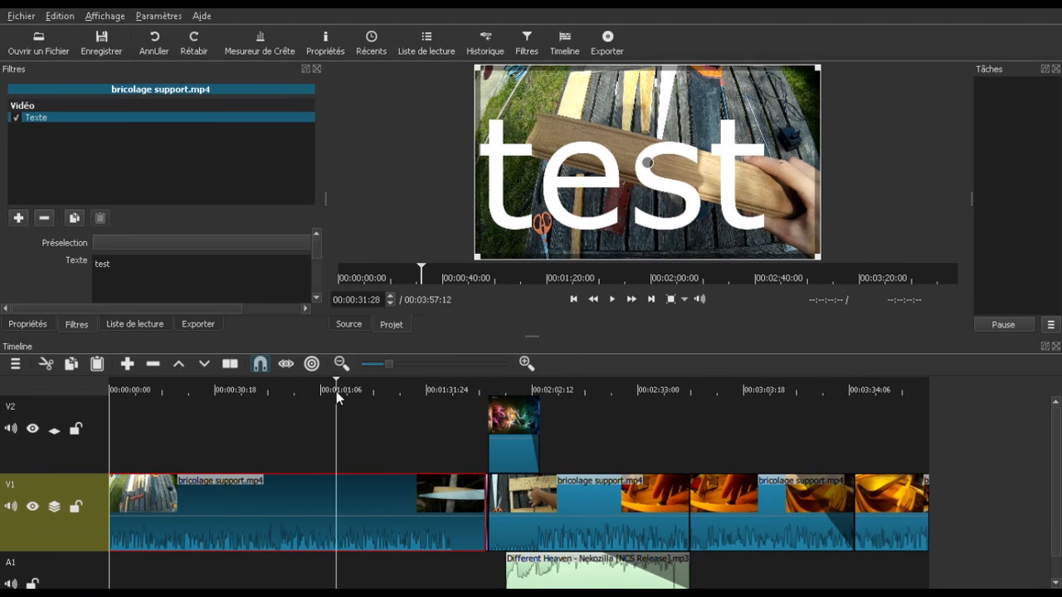
pyautogui.press('s')
pyautogui.click(362, 388)
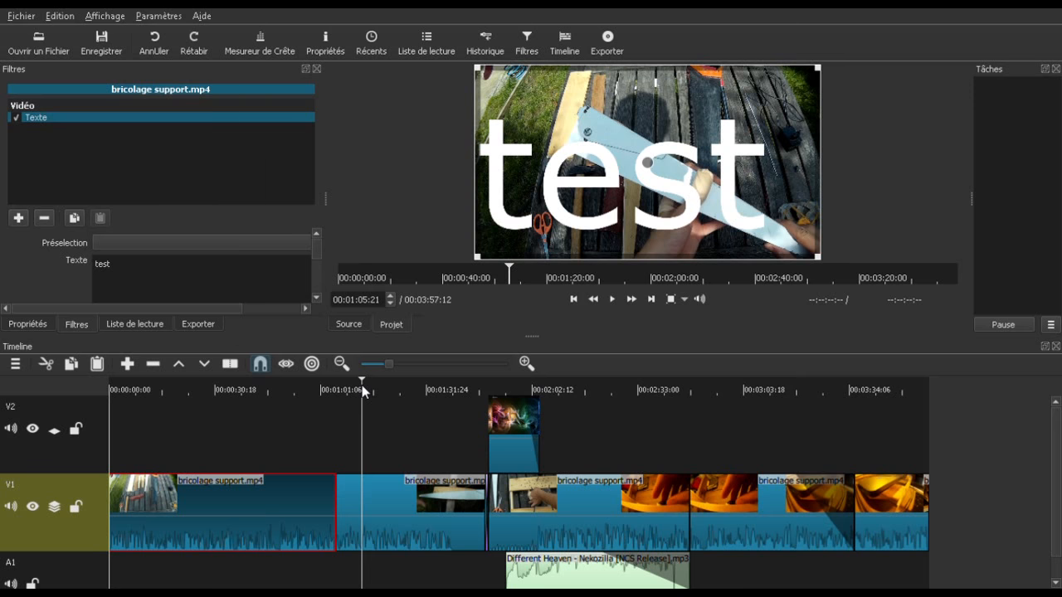
pyautogui.click(349, 516)
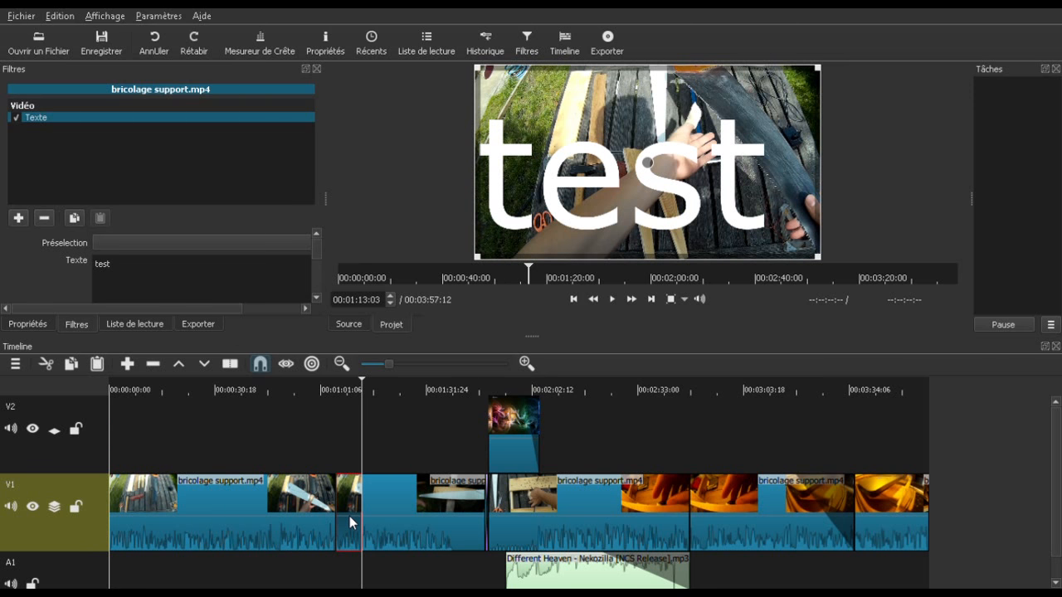
pyautogui.press('s')
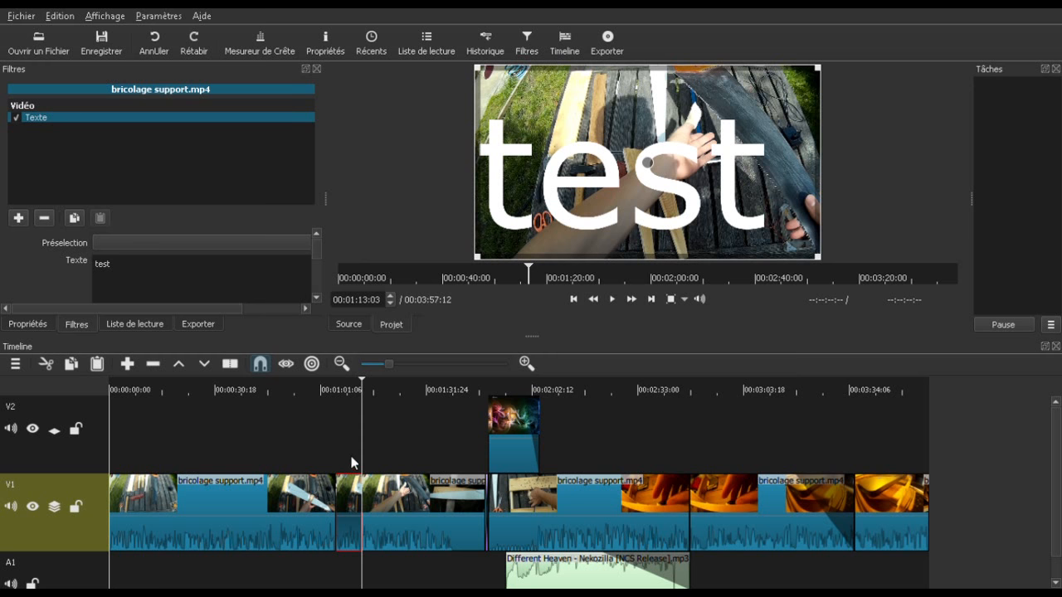
# Remove the Texte filter from the segments before and after the short middle piece, checking the preview around 00:01:05.
pyautogui.click(332, 391)
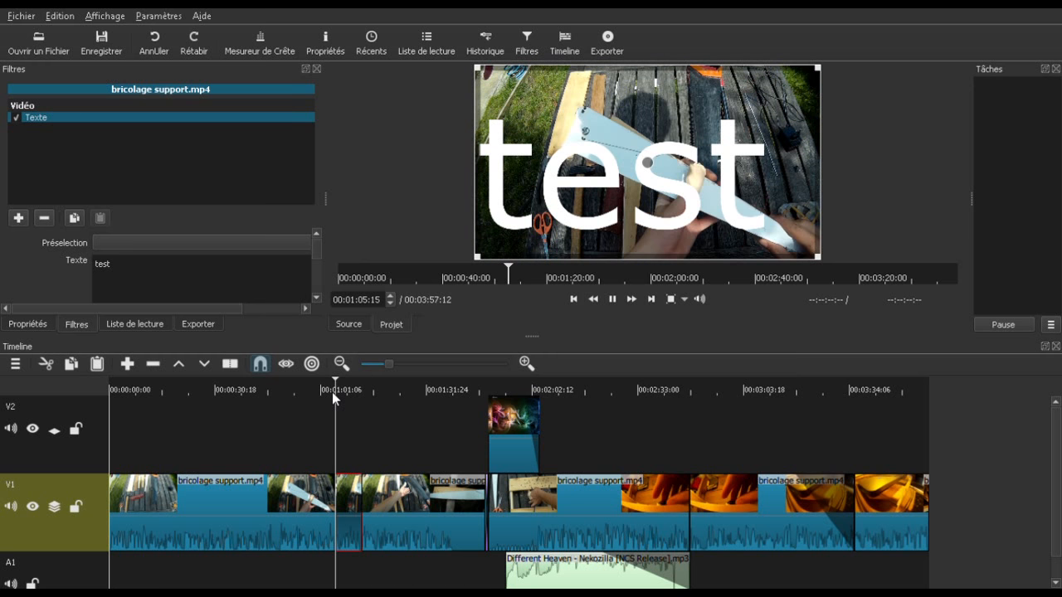
pyautogui.click(284, 516)
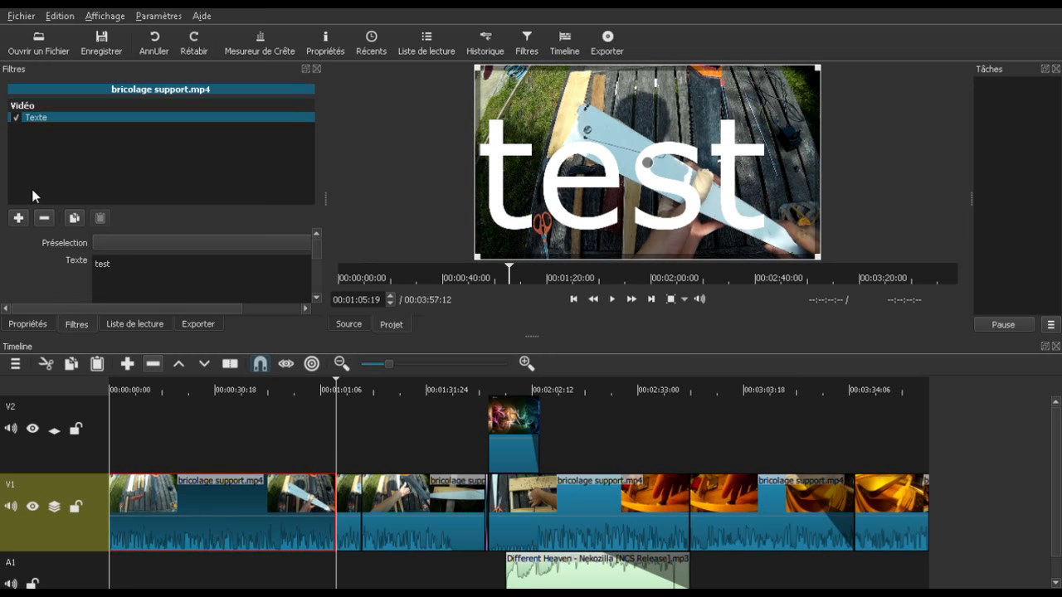
pyautogui.click(44, 218)
pyautogui.click(284, 390)
pyautogui.press('space')
pyautogui.click(335, 387)
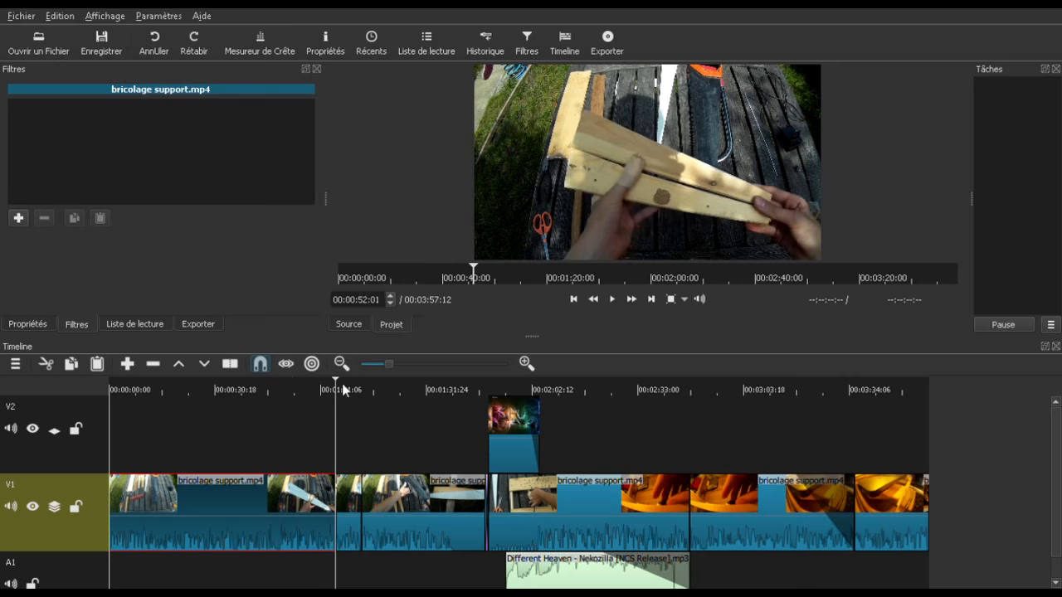
pyautogui.click(346, 385)
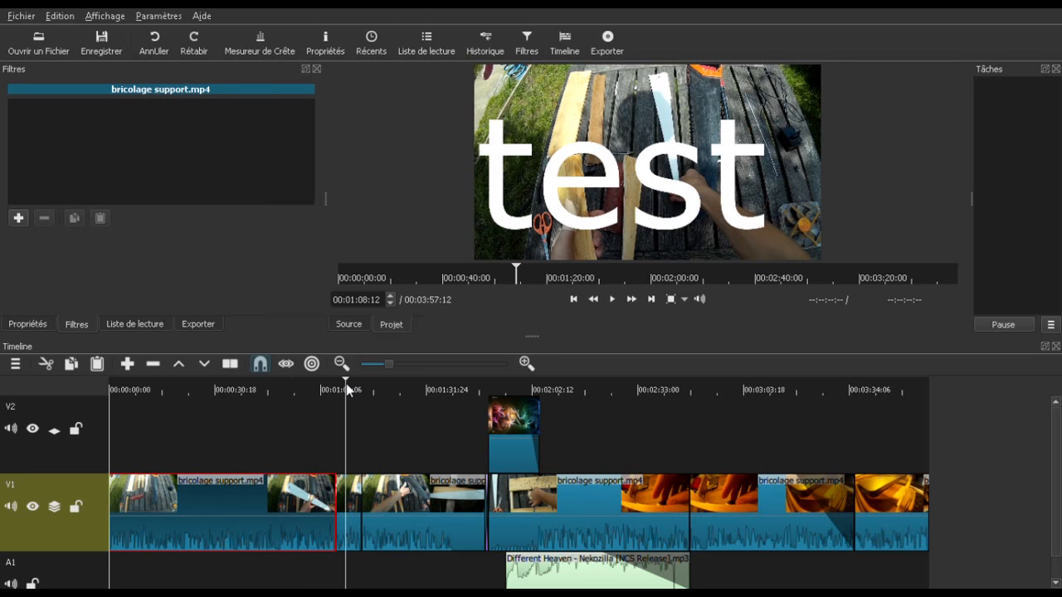
pyautogui.click(419, 526)
pyautogui.click(45, 220)
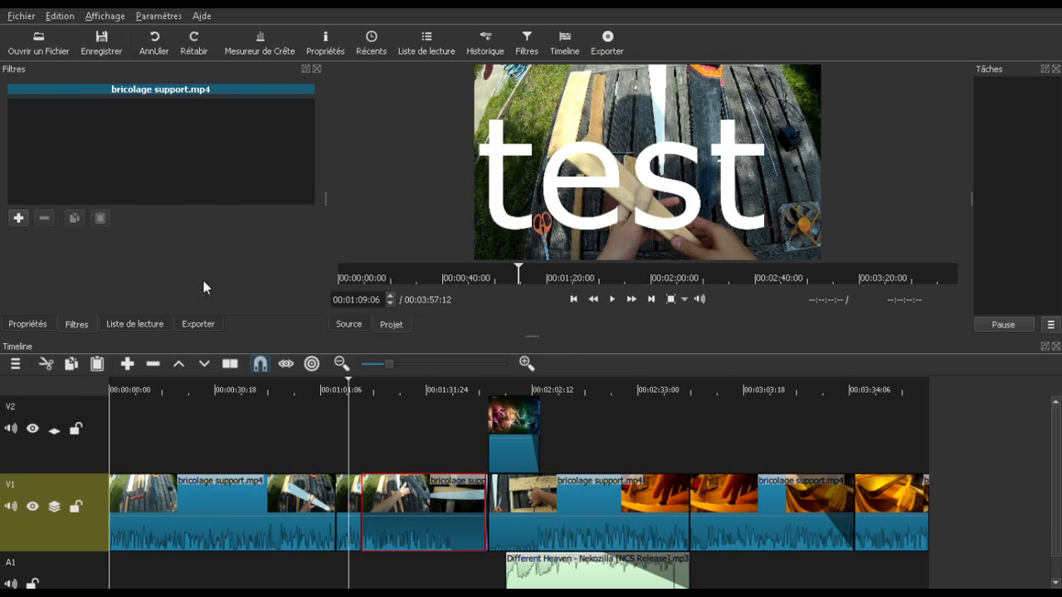
# Open the export settings and choose the H.264 High Profile preset.
pyautogui.moveTo(543, 345); pyautogui.dragTo(543, 291)
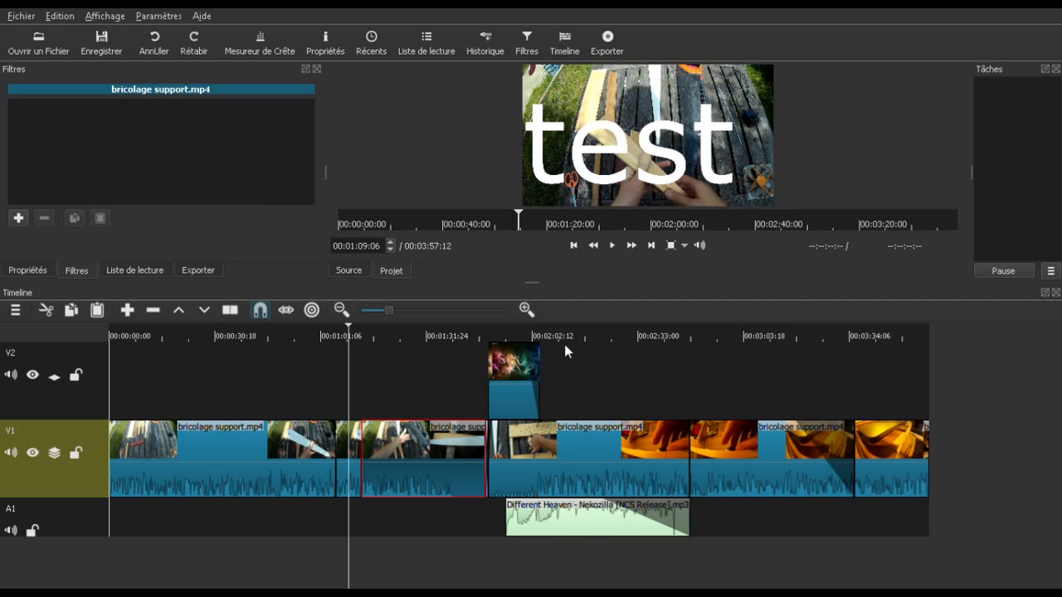
pyautogui.click(211, 273)
pyautogui.scroll(-2, 319, 147)
pyautogui.moveTo(134, 127); pyautogui.dragTo(128, 148)
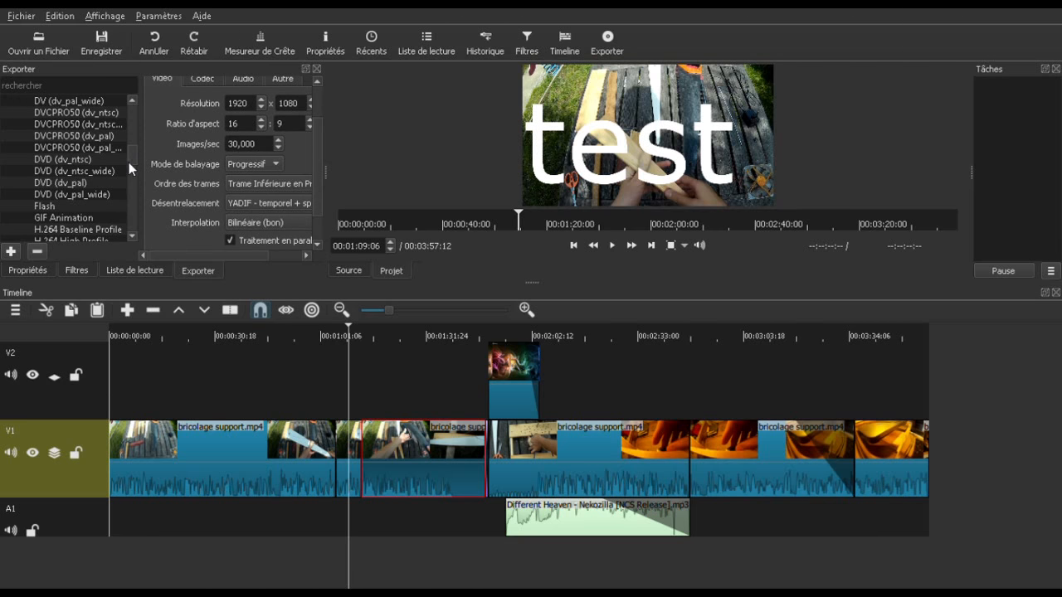
pyautogui.moveTo(533, 282); pyautogui.dragTo(367, 325)
pyautogui.click(66, 240)
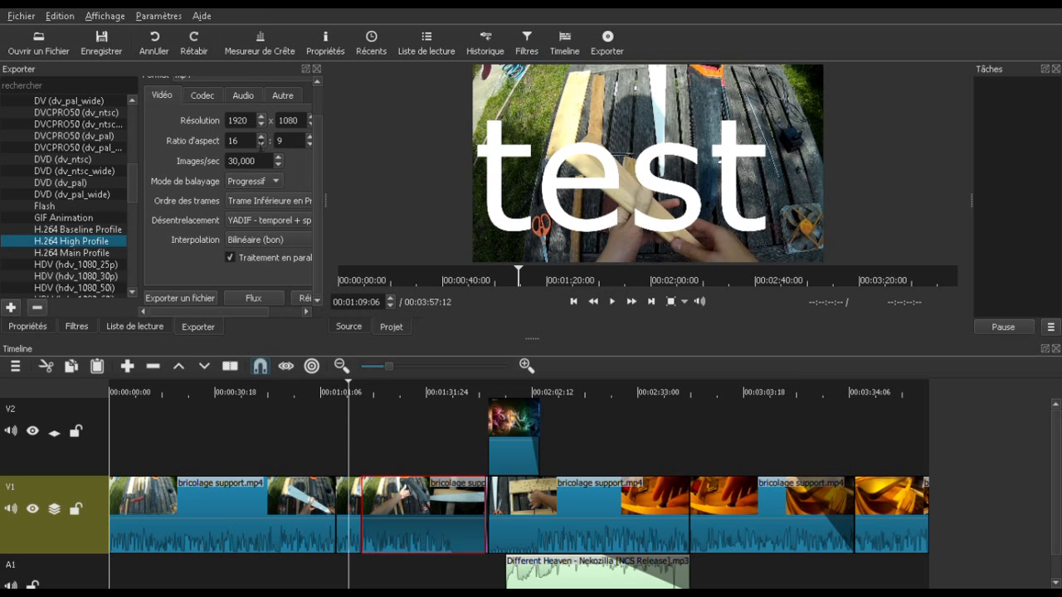
# Review the preset's codec, audio, other and video settings, and start exporting the project to an mp4 file.
pyautogui.click(204, 100)
pyautogui.click(243, 97)
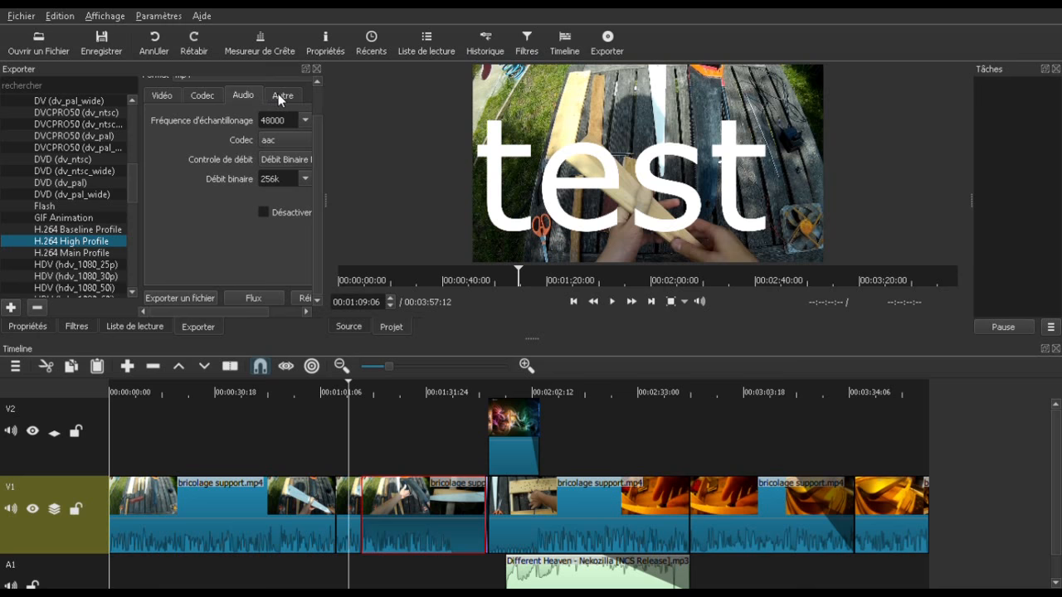
pyautogui.click(278, 94)
pyautogui.click(165, 96)
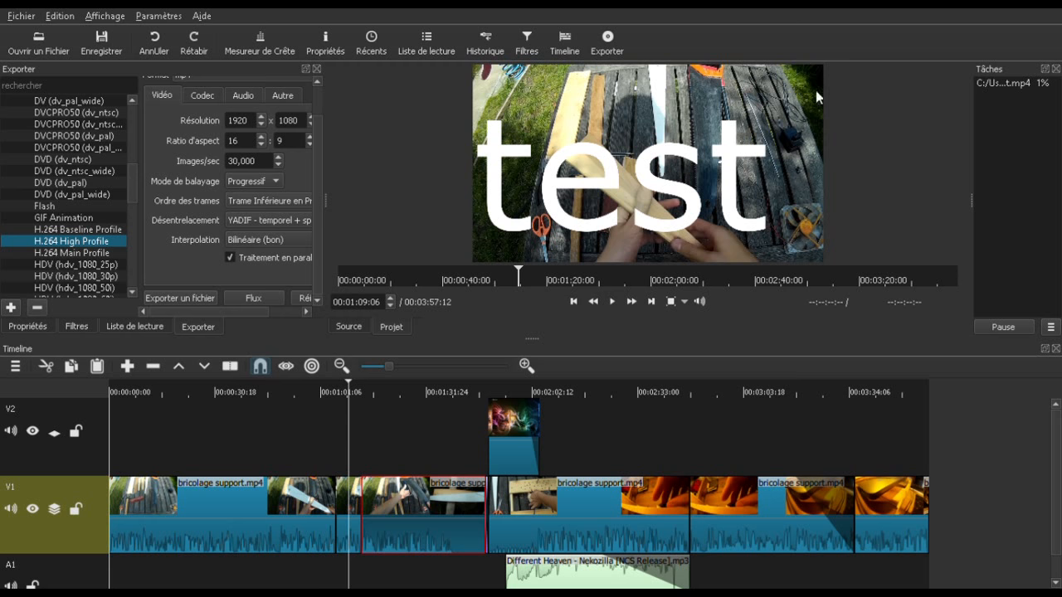
# Stop the running mp4 export job and enlarge the timeline area.
pyautogui.click(999, 86)
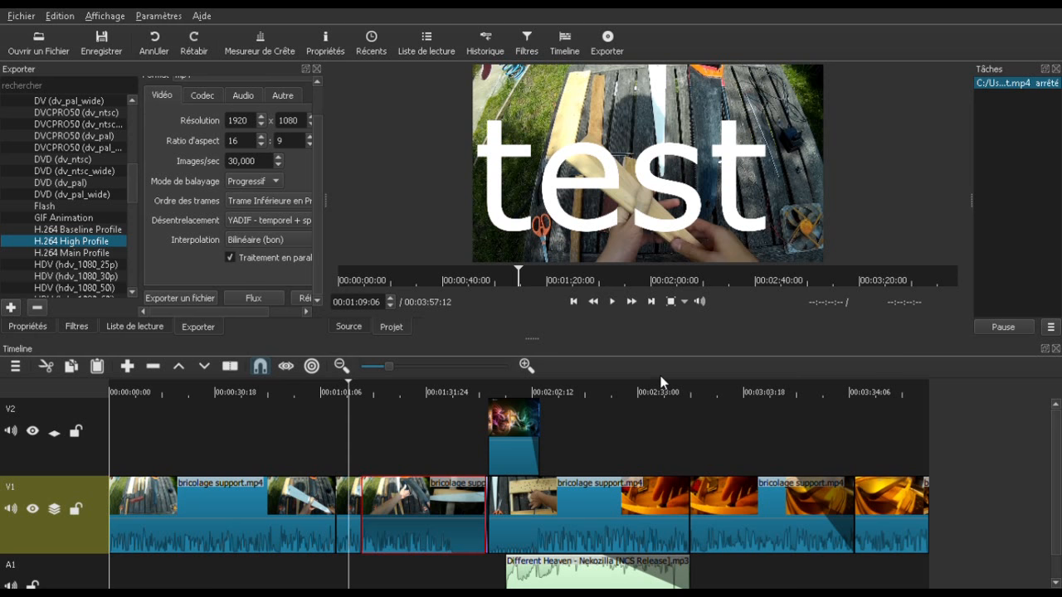
pyautogui.moveTo(534, 340); pyautogui.dragTo(553, 298)
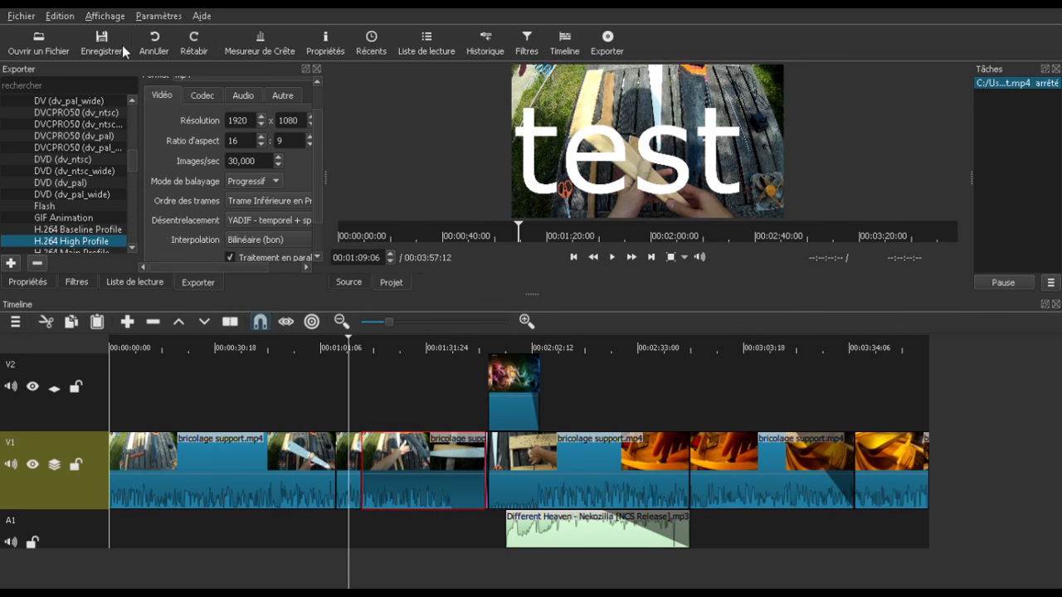